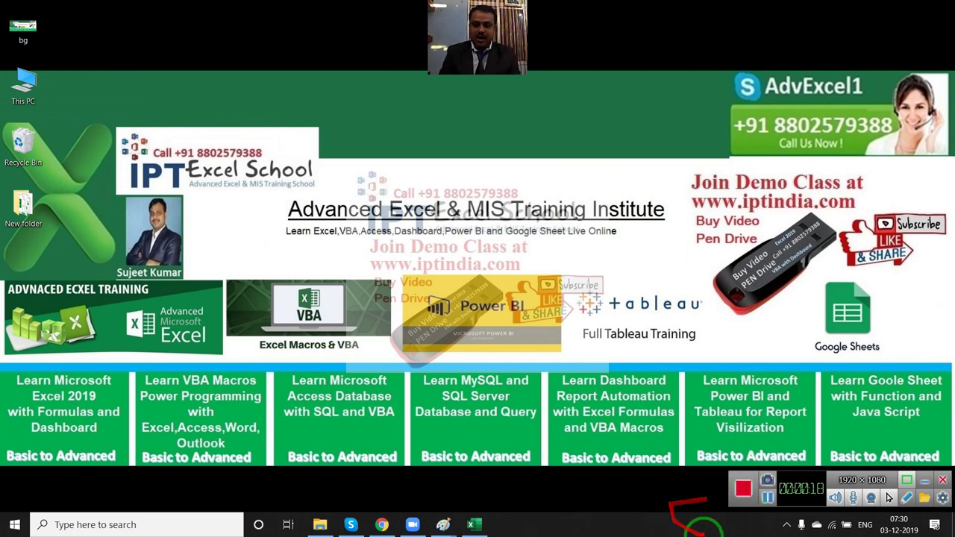
# Open the Chrome browser on the Google homepage from the taskbar.
pyautogui.moveTo(437, 305); pyautogui.dragTo(483, 347)
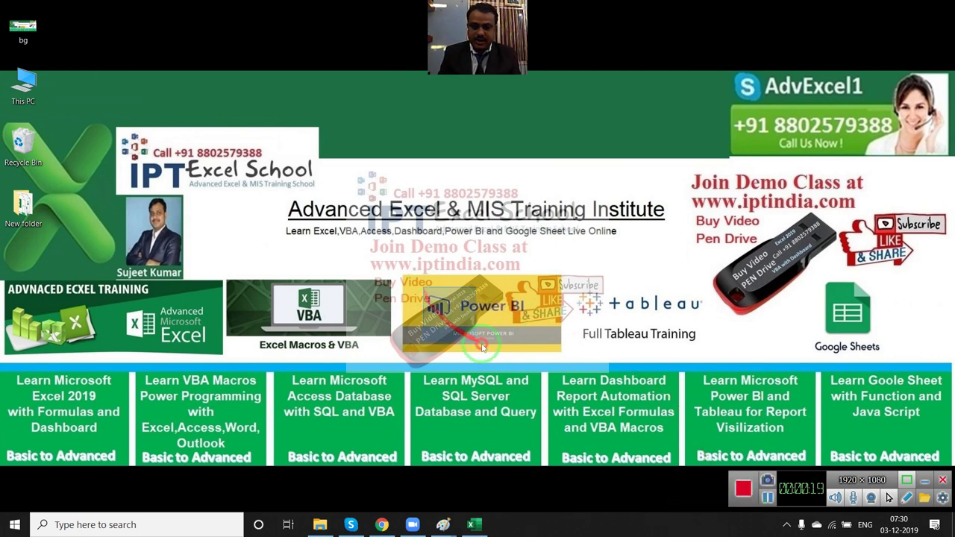
pyautogui.click(530, 355)
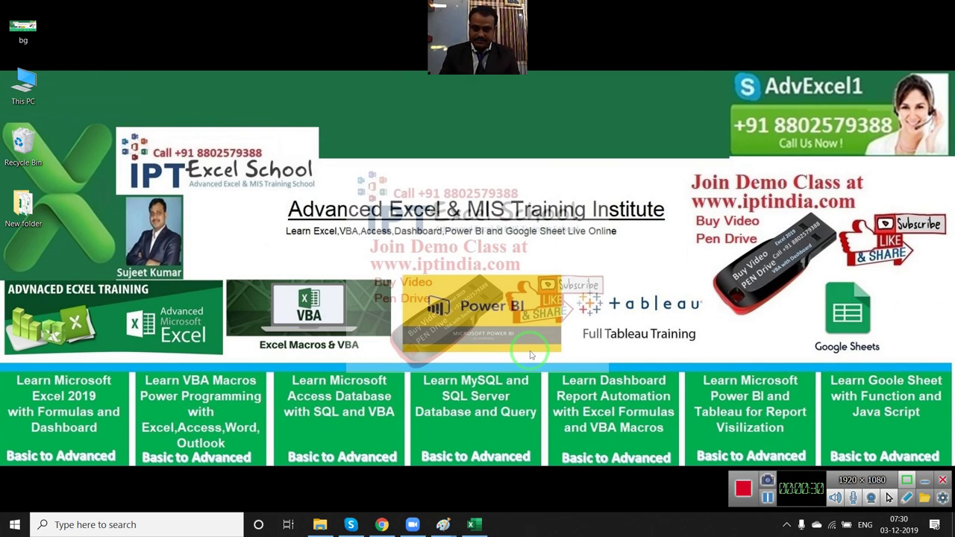
pyautogui.click(769, 497)
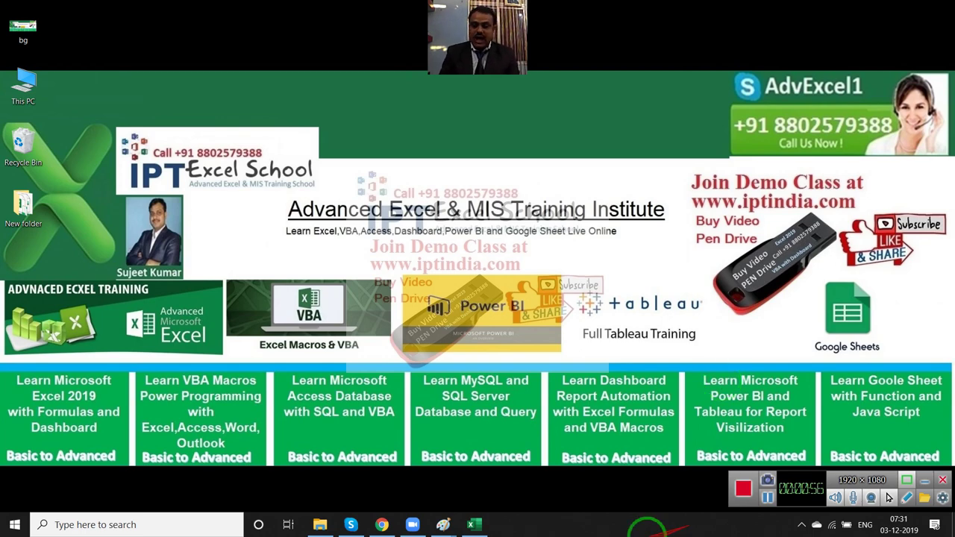
# Search Google for 'dashboard' using the autocomplete suggestion.
pyautogui.click(393, 530)
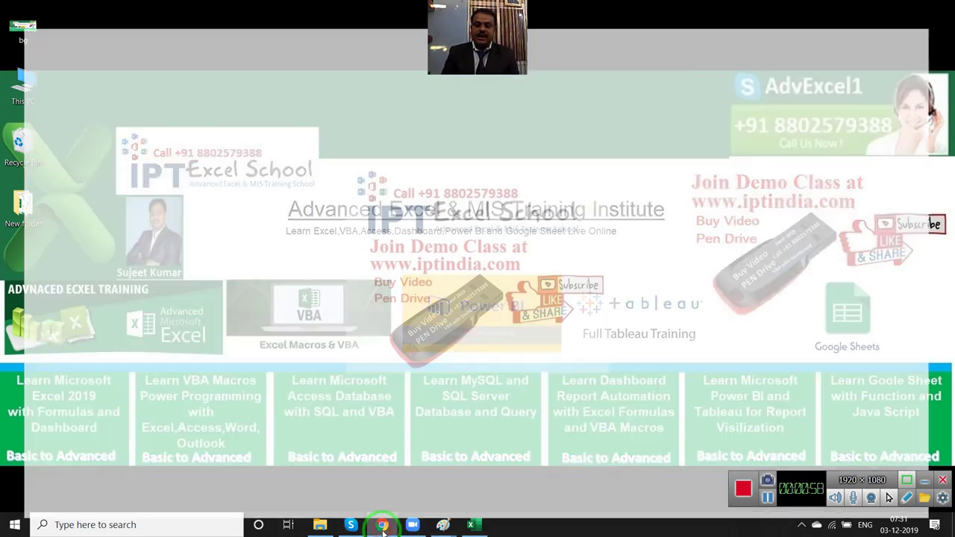
pyautogui.write('D')
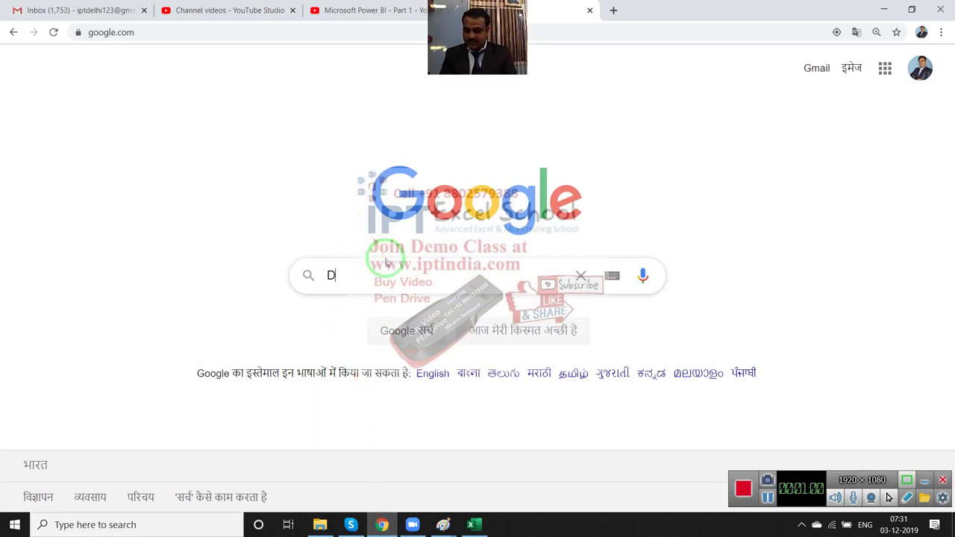
pyautogui.write('ASH')
pyautogui.press('Down')
pyautogui.press('Return')
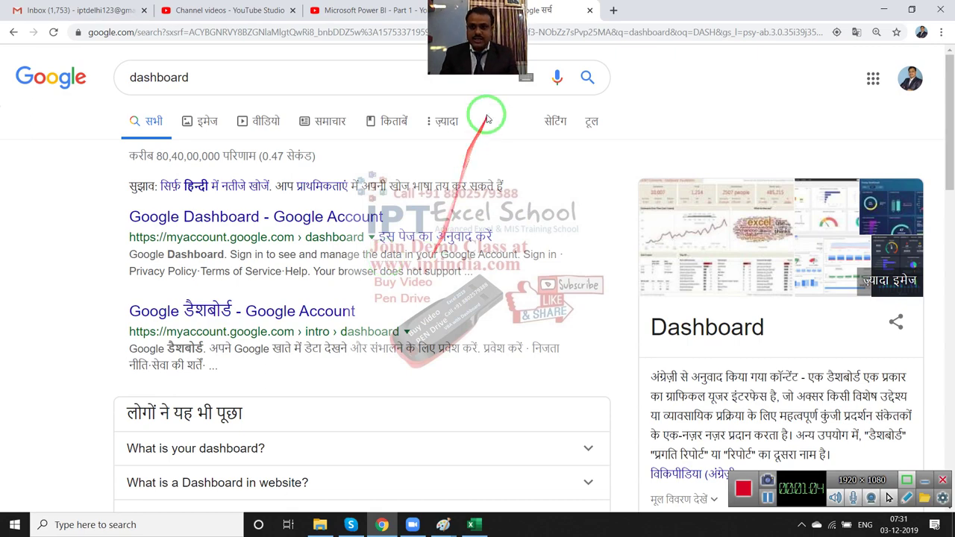
# Browse the Google image results for dashboard examples.
pyautogui.click(216, 122)
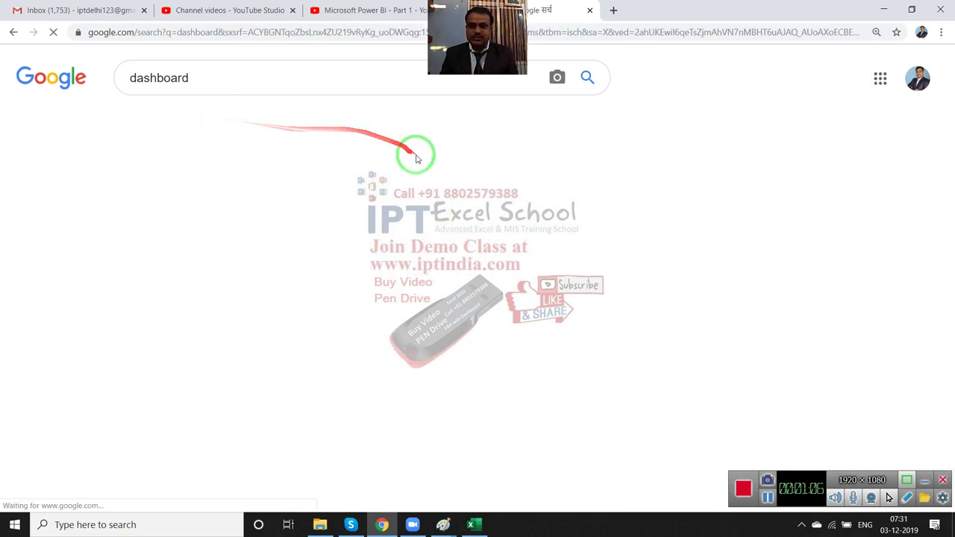
pyautogui.scroll(-2, 275, 284)
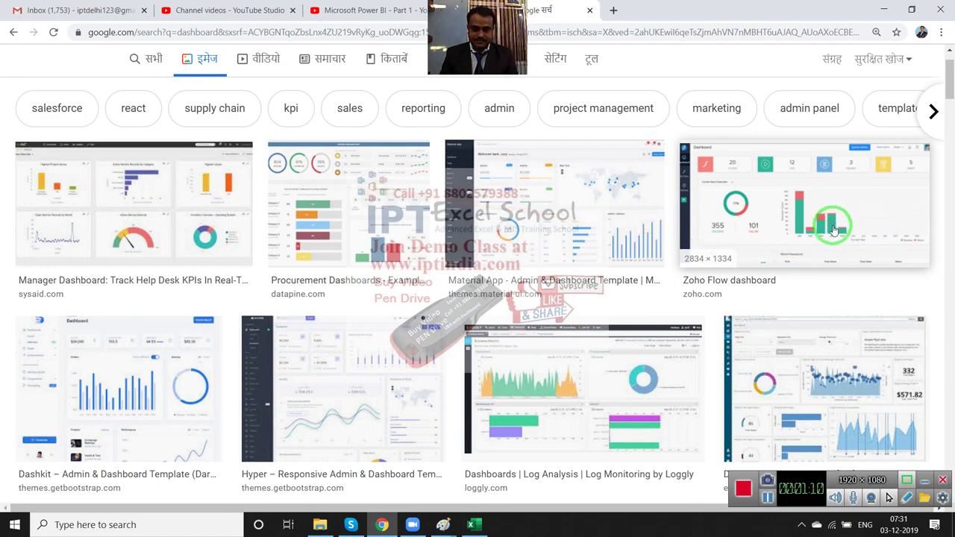
pyautogui.scroll(-1, 827, 273)
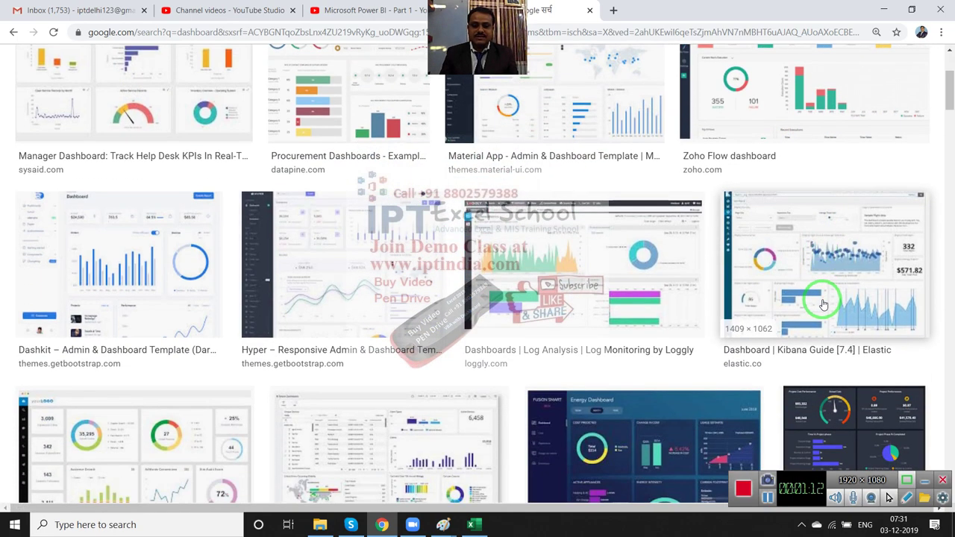
pyautogui.scroll(-2, 825, 302)
pyautogui.scroll(-1, 824, 305)
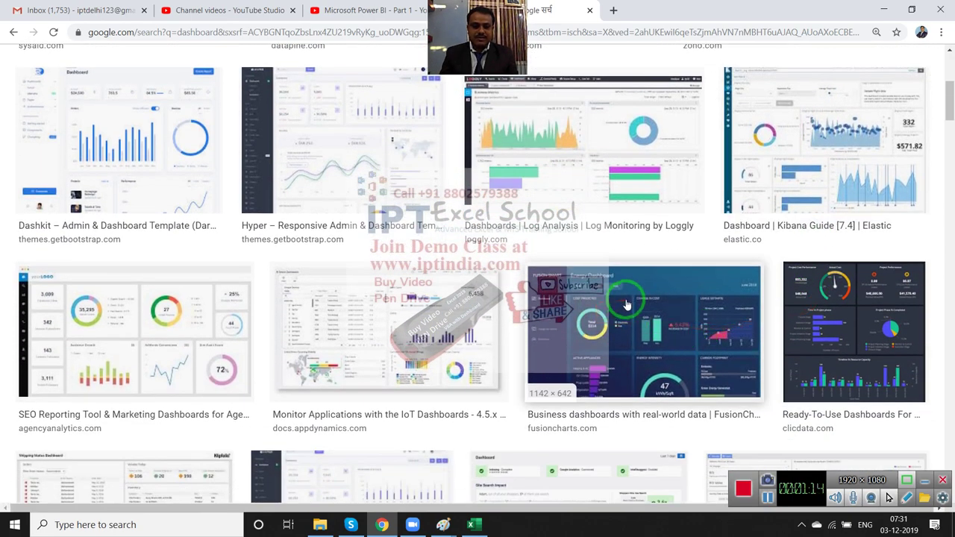
pyautogui.scroll(-2, 735, 337)
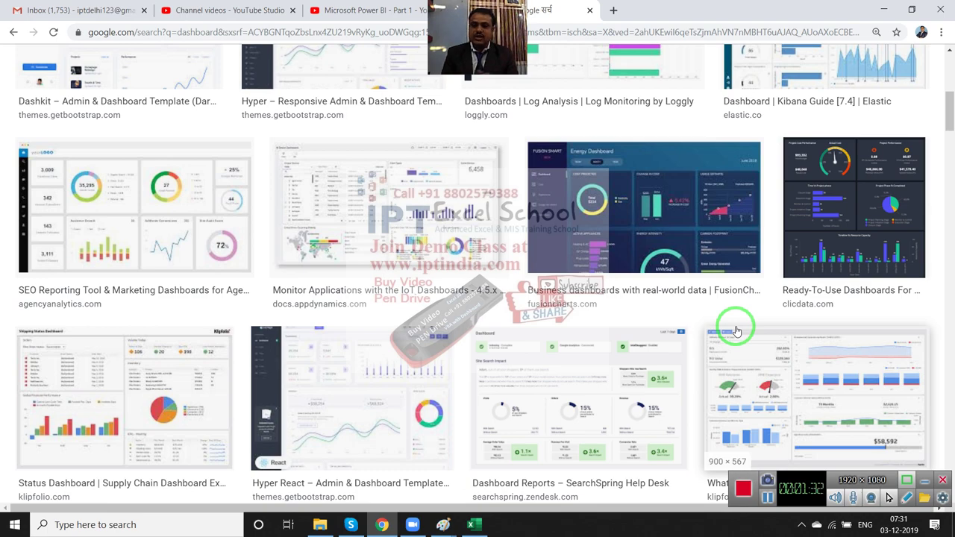
pyautogui.scroll(-5, 794, 320)
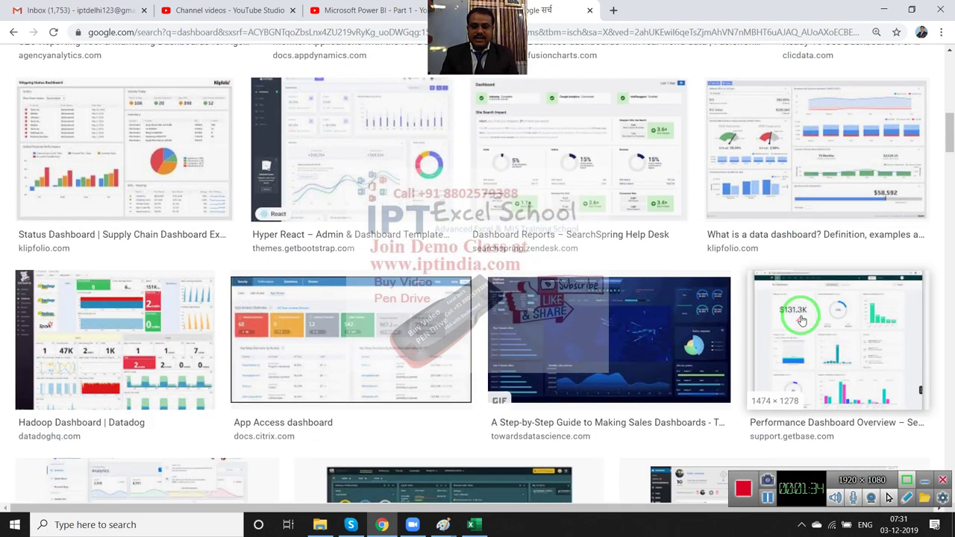
pyautogui.scroll(4, 800, 319)
pyautogui.scroll(2, 801, 320)
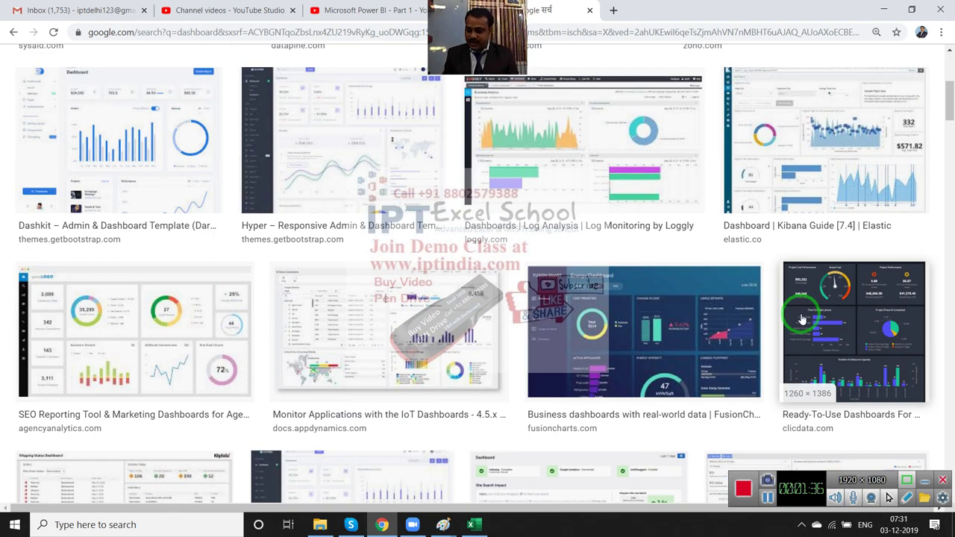
pyautogui.press('super')
# Launch Power BI Desktop from a Windows search for 'power', then show the desktop.
pyautogui.write('POWER')
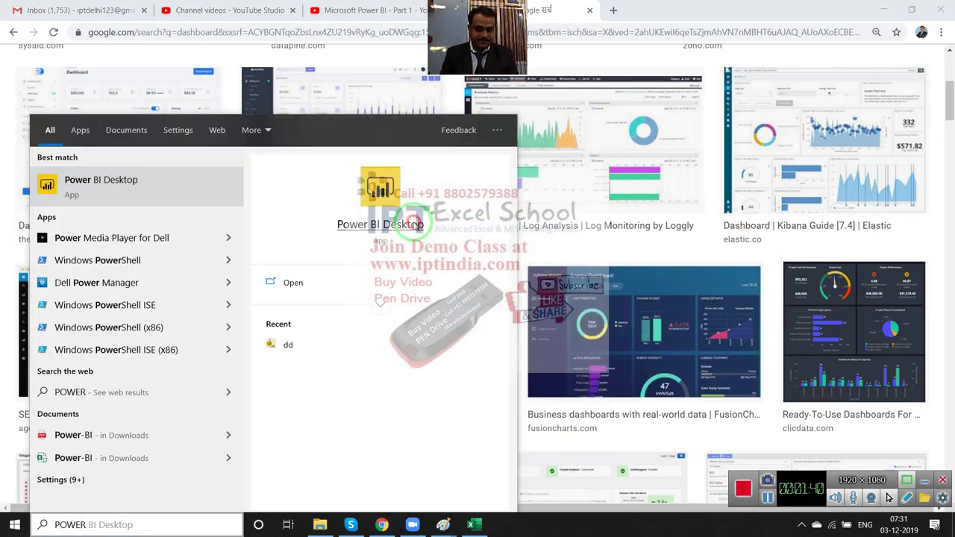
pyautogui.click(416, 229)
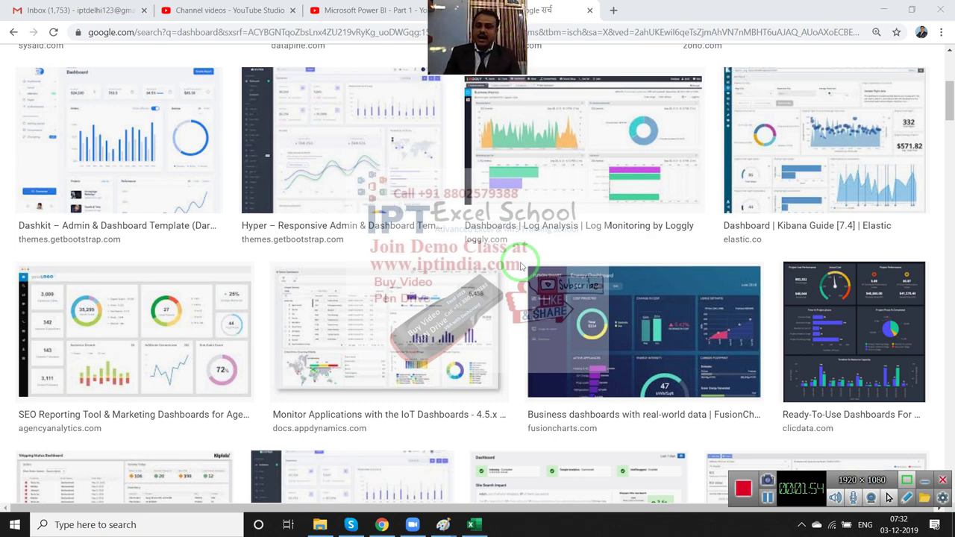
pyautogui.press('super+d')
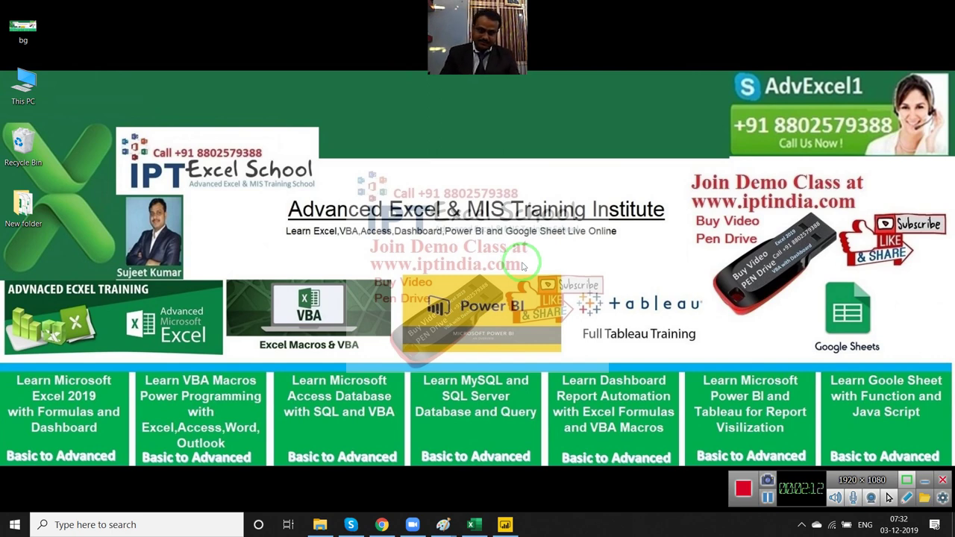
# Refresh the desktop twice and return to the dashboard image results in Chrome.
pyautogui.rightClick(534, 134)
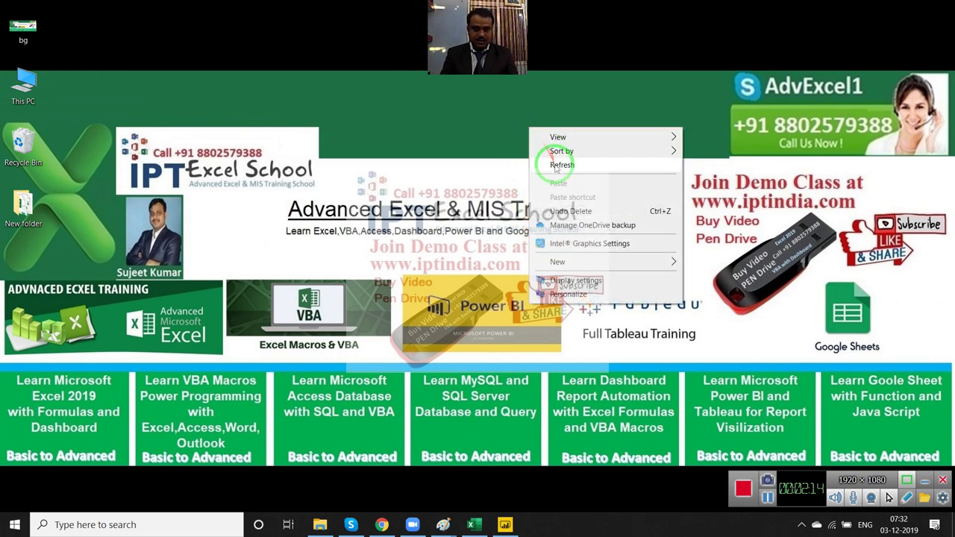
pyautogui.click(553, 164)
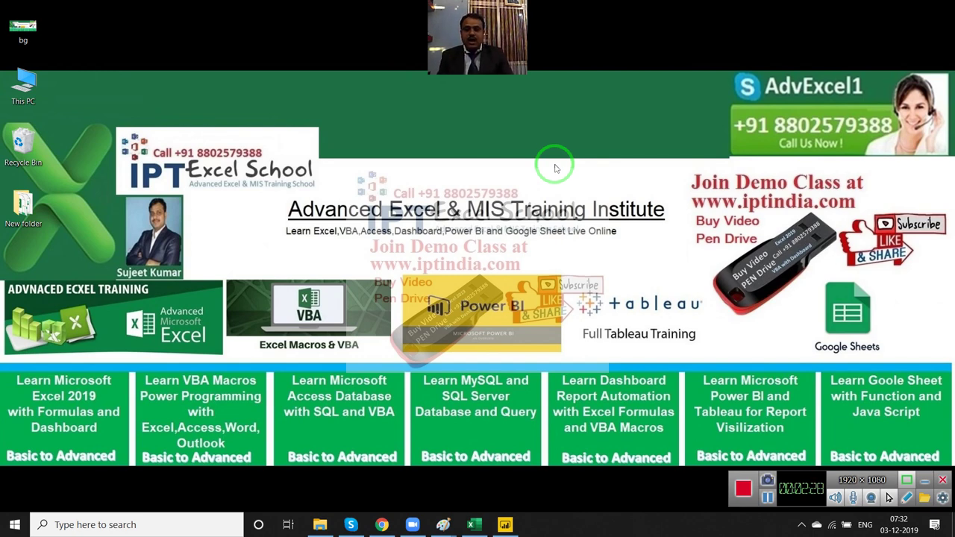
pyautogui.rightClick(551, 121)
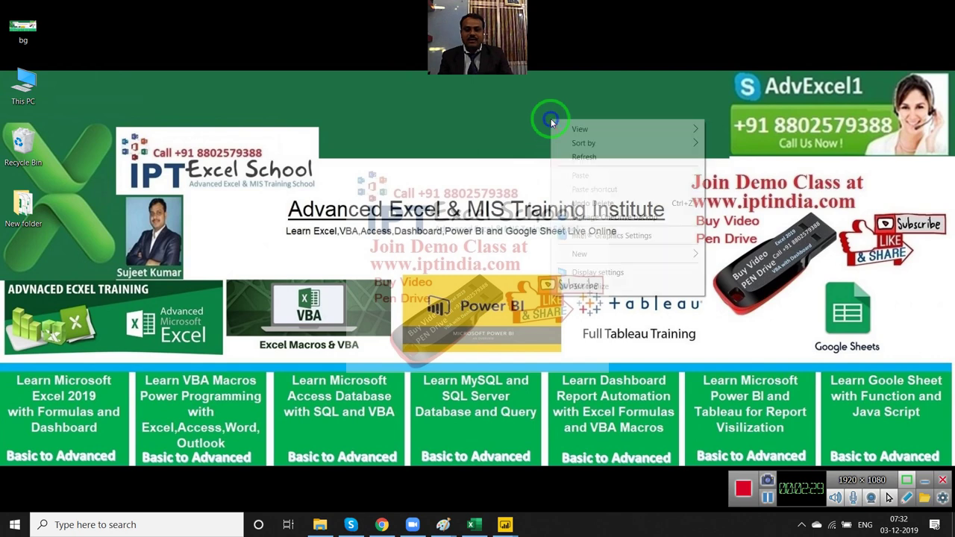
pyautogui.click(582, 159)
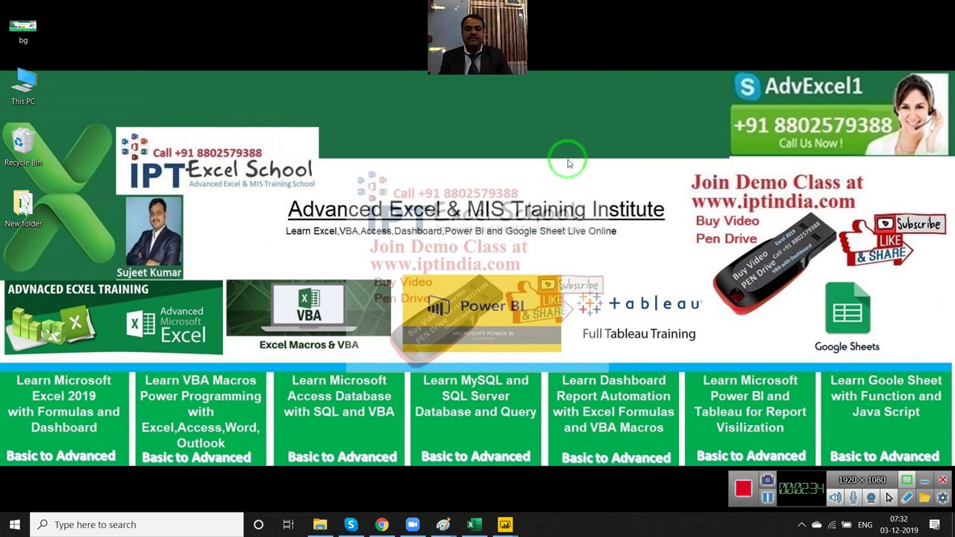
pyautogui.click(381, 523)
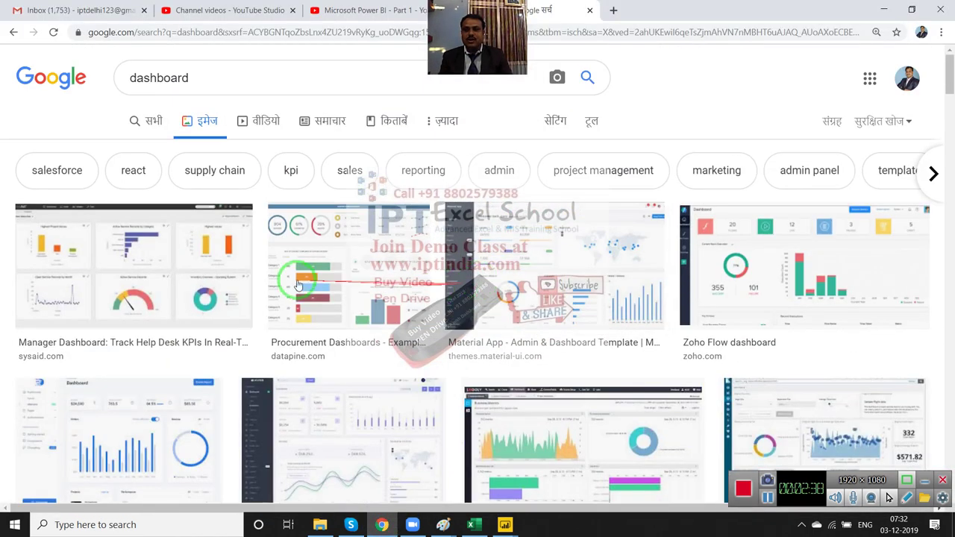
# Search Google for 'power bi download' from the homepage.
pyautogui.click(74, 80)
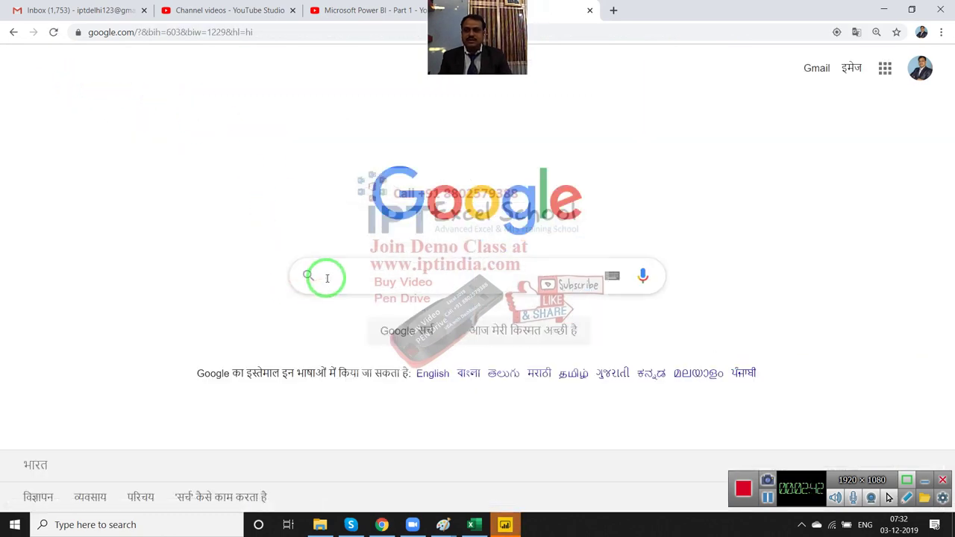
pyautogui.click(326, 278)
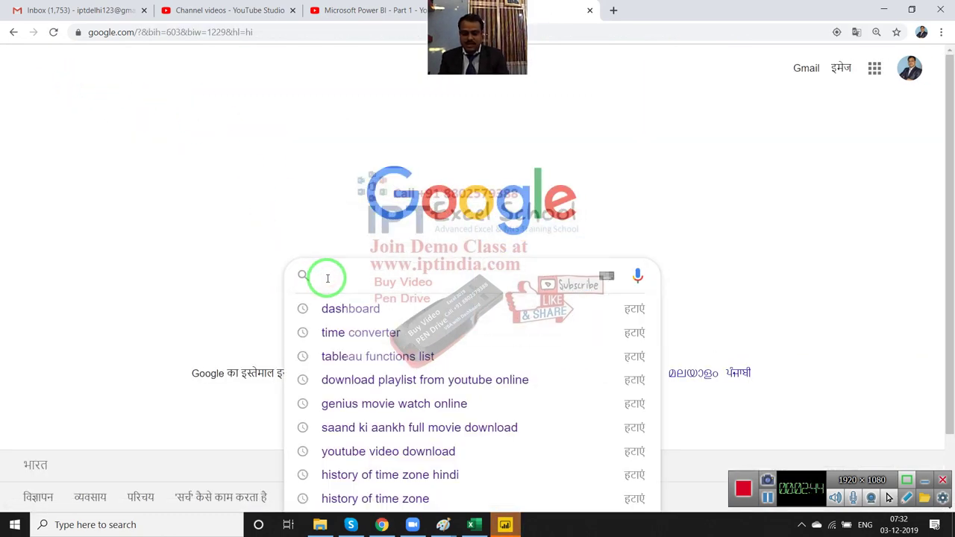
pyautogui.write('POWER')
pyautogui.press('Down')
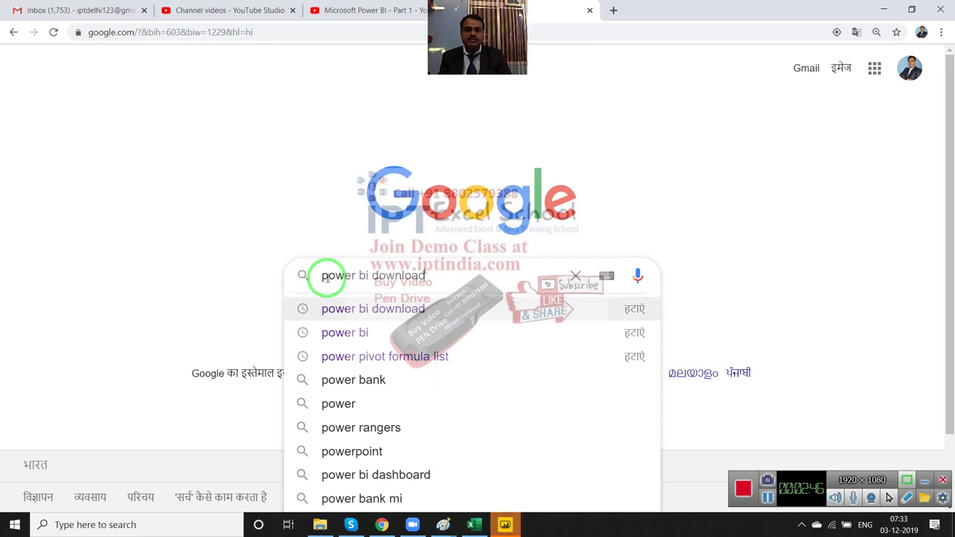
pyautogui.press('Return')
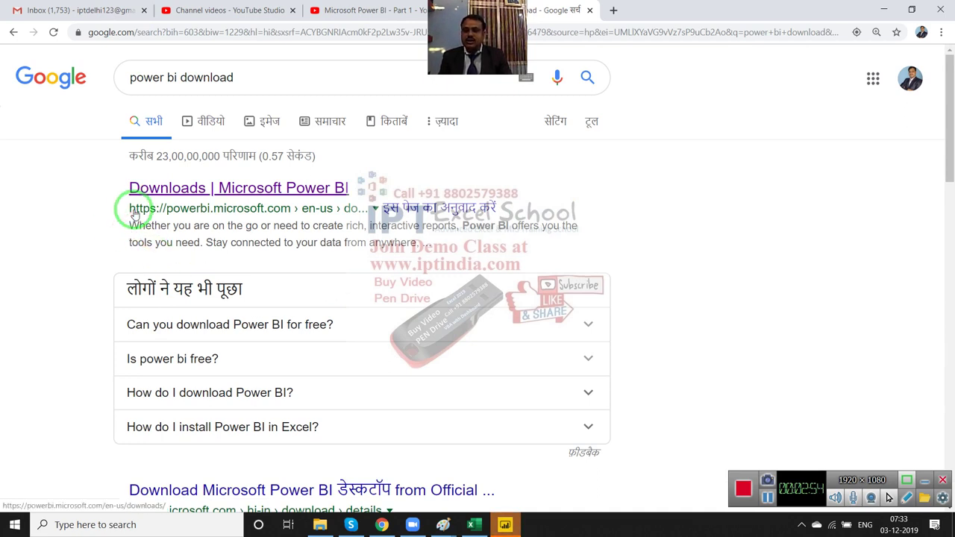
# Look through the results for the official Downloads | Microsoft Power BI page.
pyautogui.moveTo(129, 208); pyautogui.dragTo(289, 215)
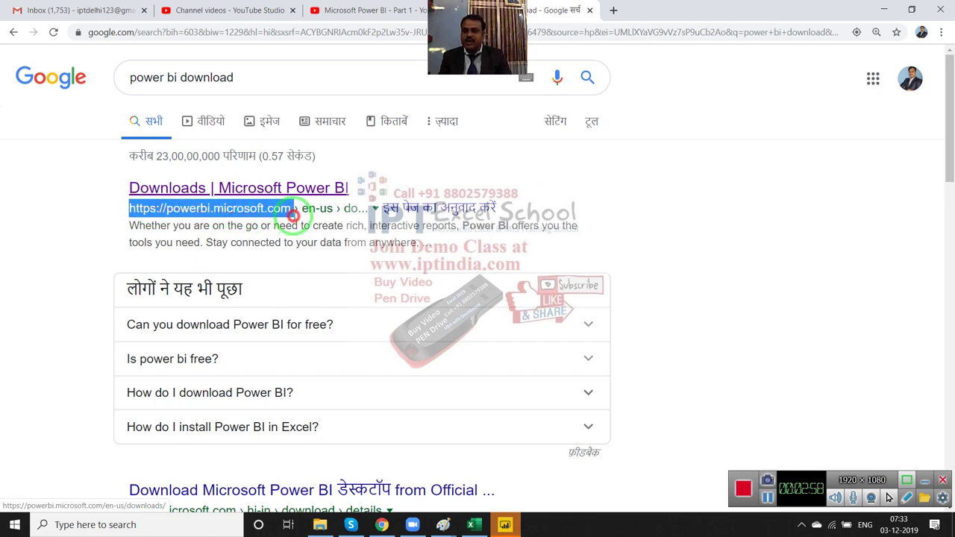
pyautogui.scroll(-5, 294, 222)
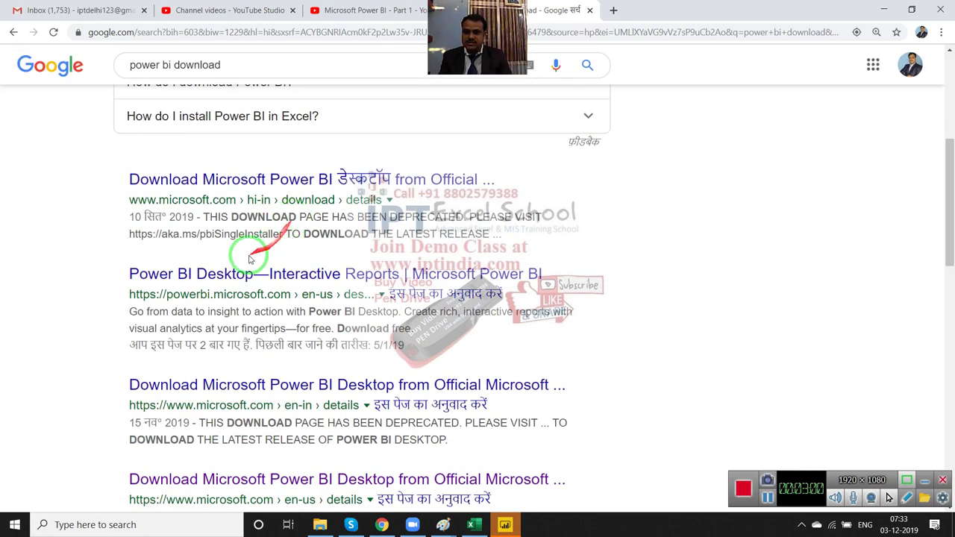
pyautogui.scroll(-2, 186, 254)
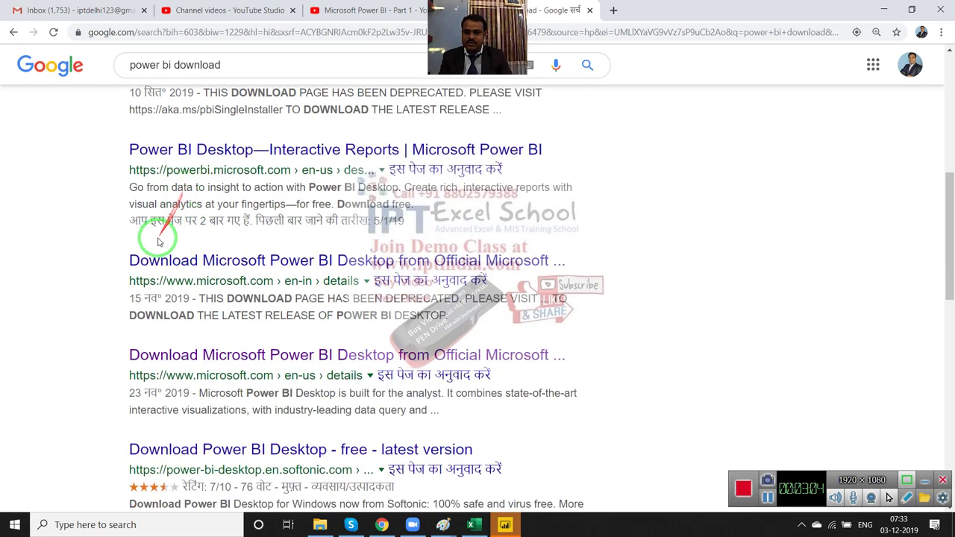
pyautogui.scroll(-2, 132, 277)
pyautogui.scroll(-1, 131, 290)
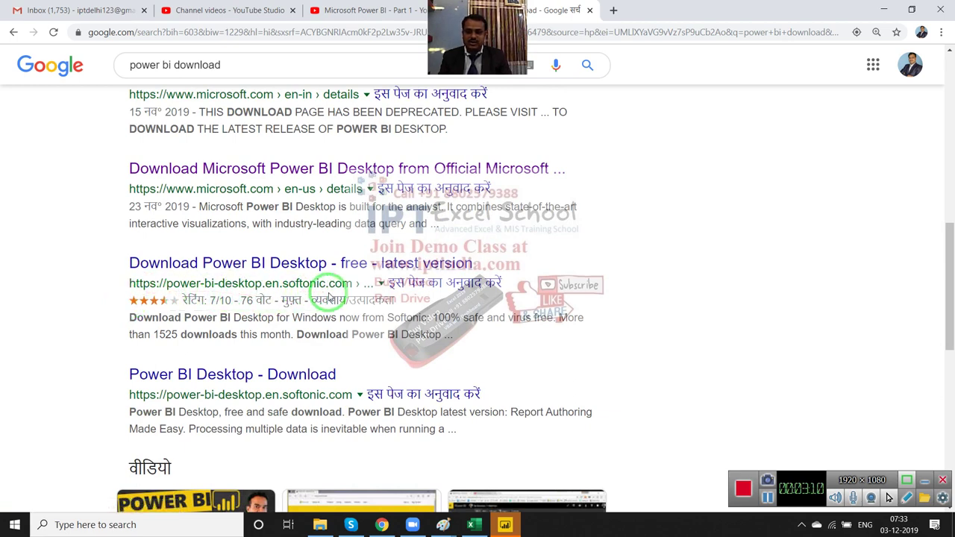
pyautogui.scroll(-1, 328, 297)
pyautogui.scroll(-2, 323, 302)
pyautogui.scroll(-2, 322, 305)
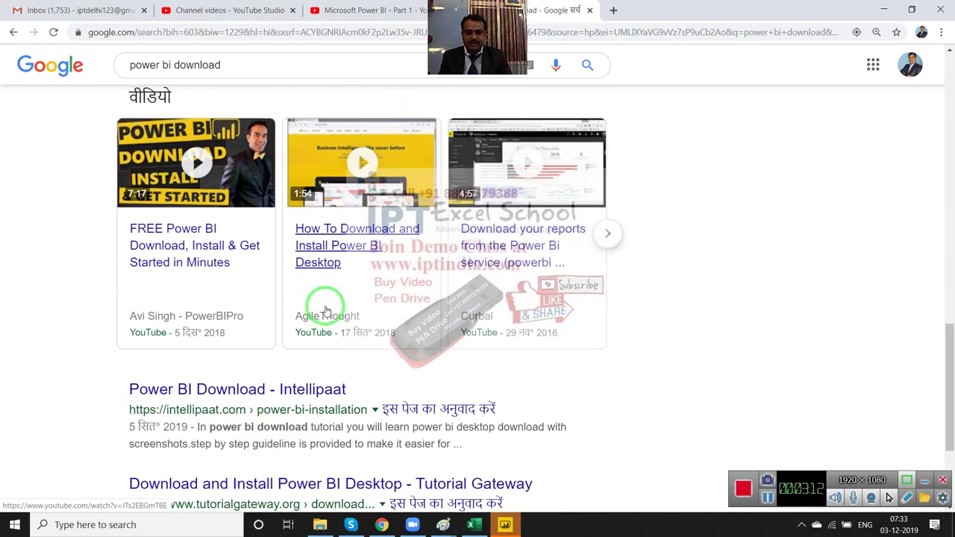
pyautogui.scroll(-1, 326, 310)
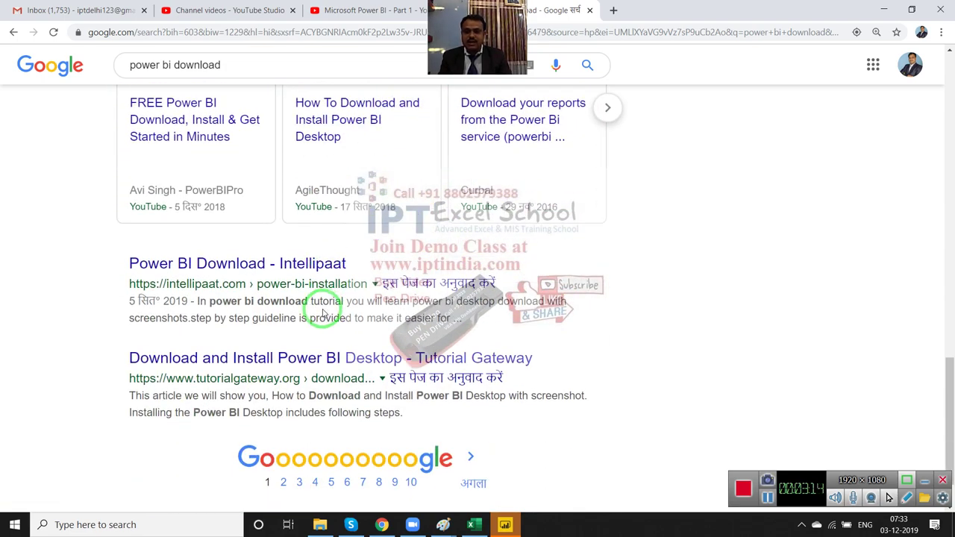
pyautogui.scroll(4, 322, 312)
pyautogui.scroll(3, 323, 312)
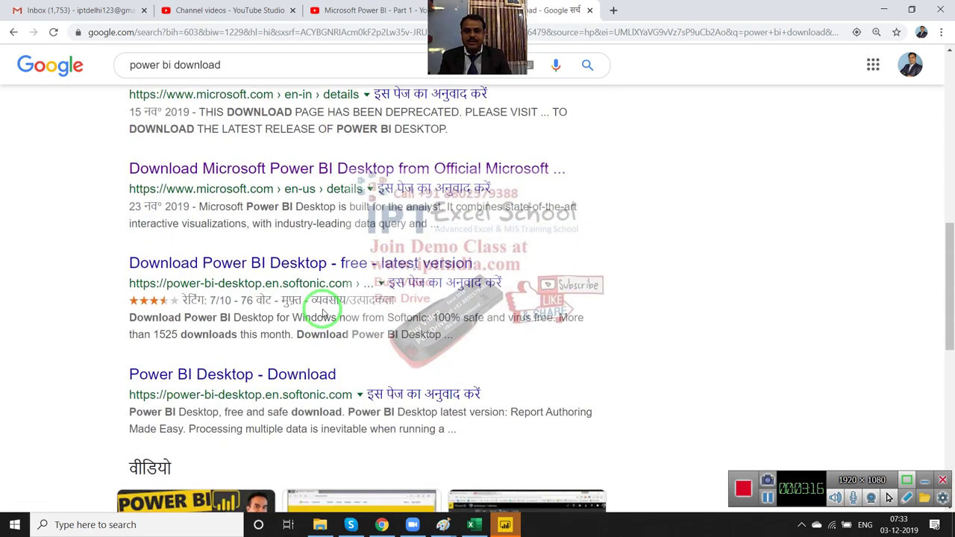
pyautogui.scroll(3, 322, 312)
pyautogui.scroll(1, 322, 311)
pyautogui.scroll(2, 322, 311)
pyautogui.scroll(1, 322, 310)
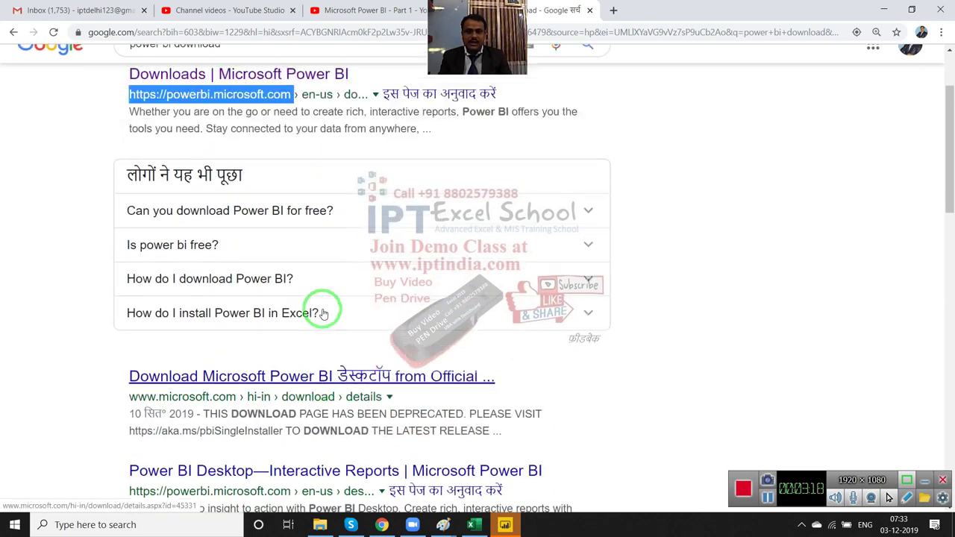
pyautogui.scroll(2, 322, 311)
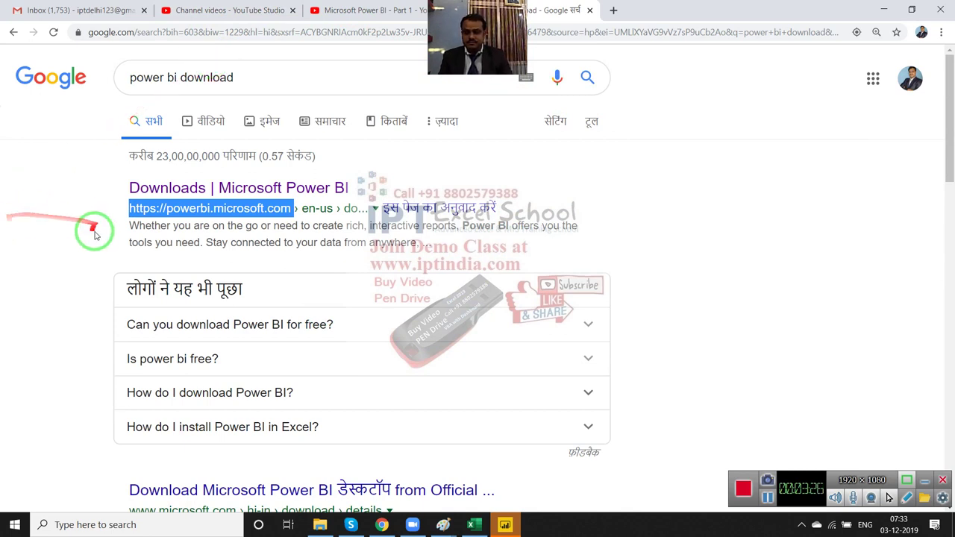
pyautogui.click(115, 238)
# Open the Power BI downloads page, try downloading Desktop, and decline the Microsoft Store prompt.
pyautogui.click(200, 193)
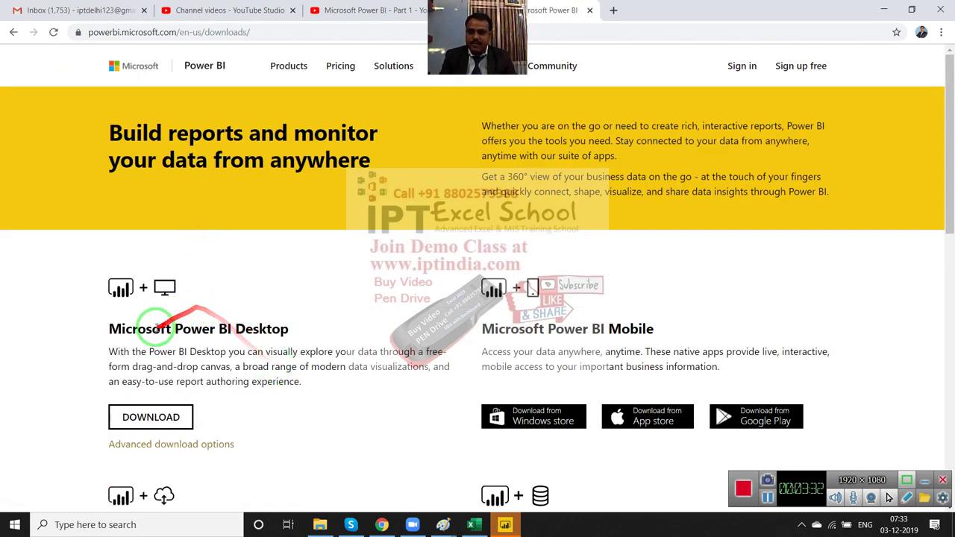
pyautogui.scroll(-1, 262, 332)
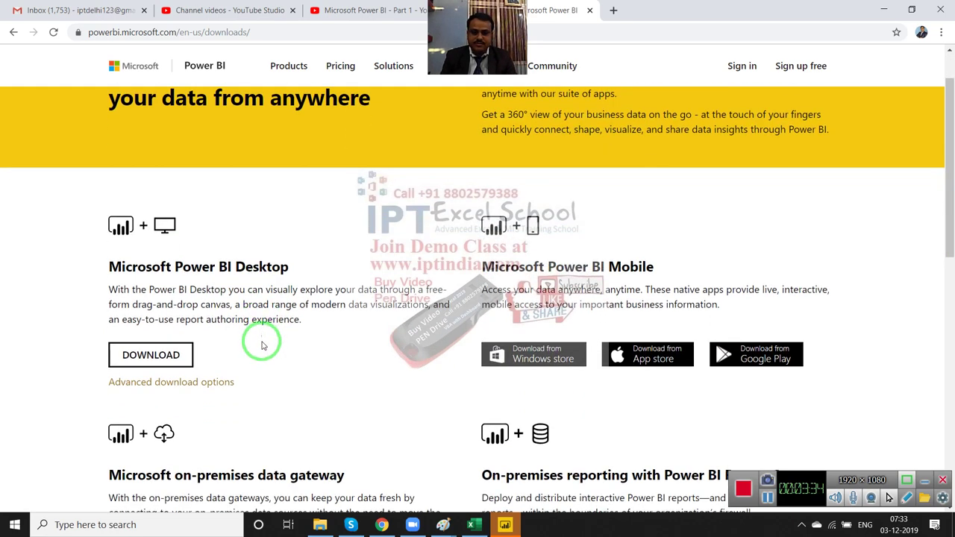
pyautogui.click(210, 356)
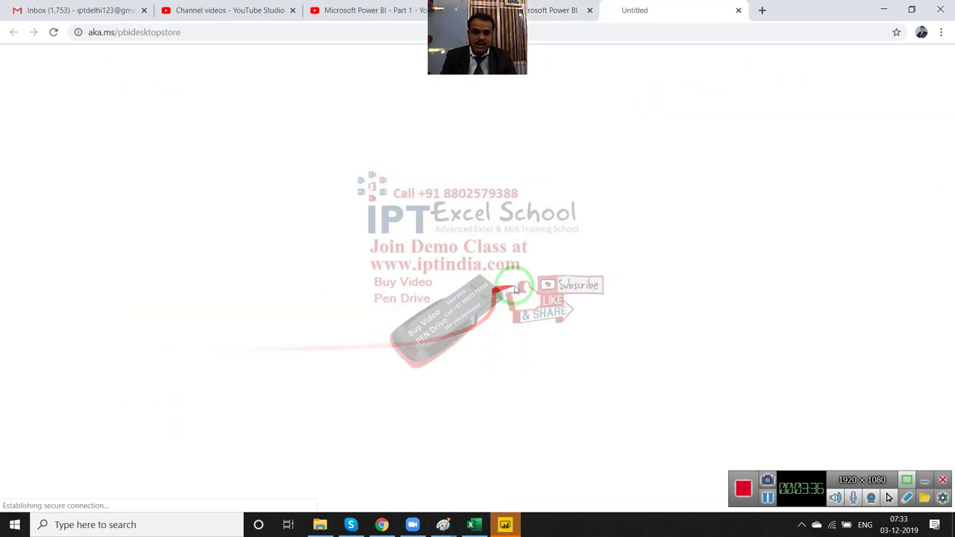
pyautogui.click(545, 10)
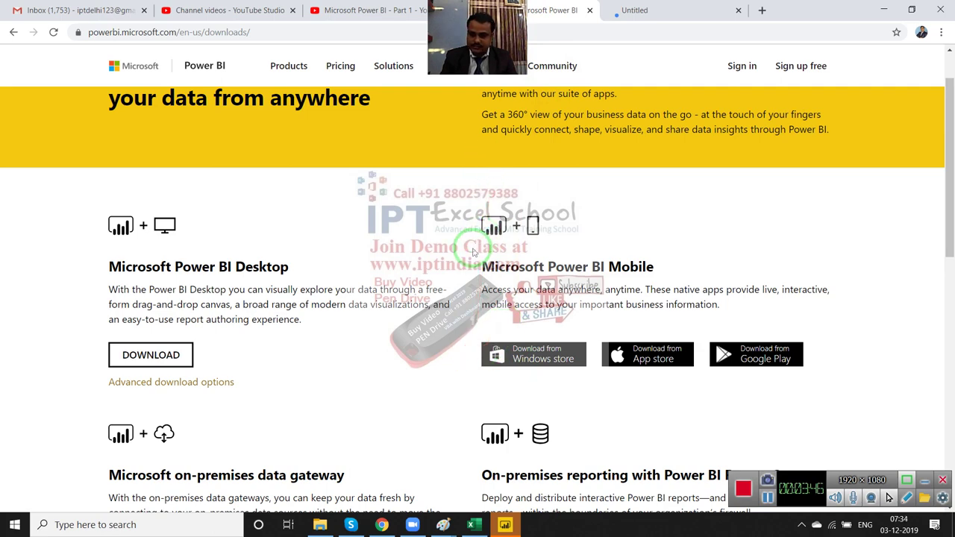
pyautogui.scroll(-2, 473, 252)
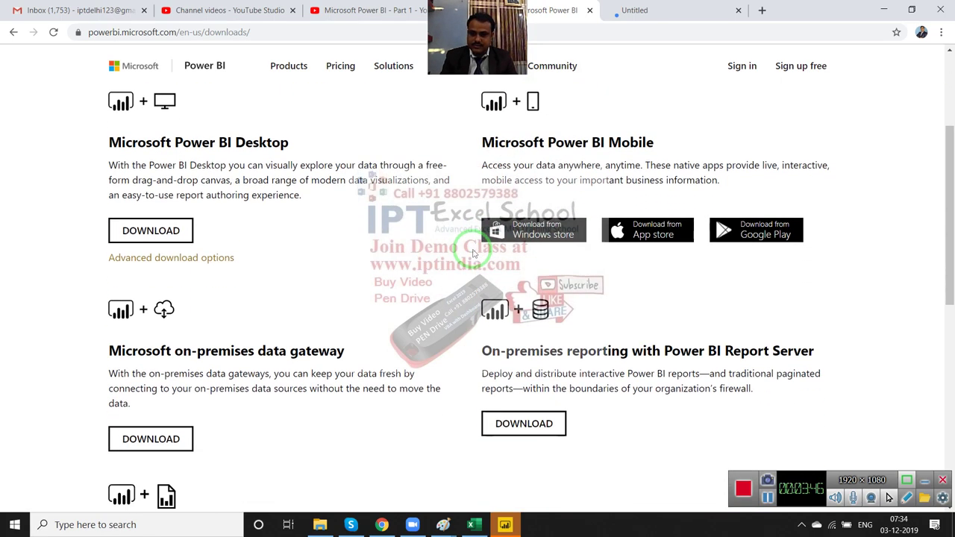
pyautogui.click(696, 11)
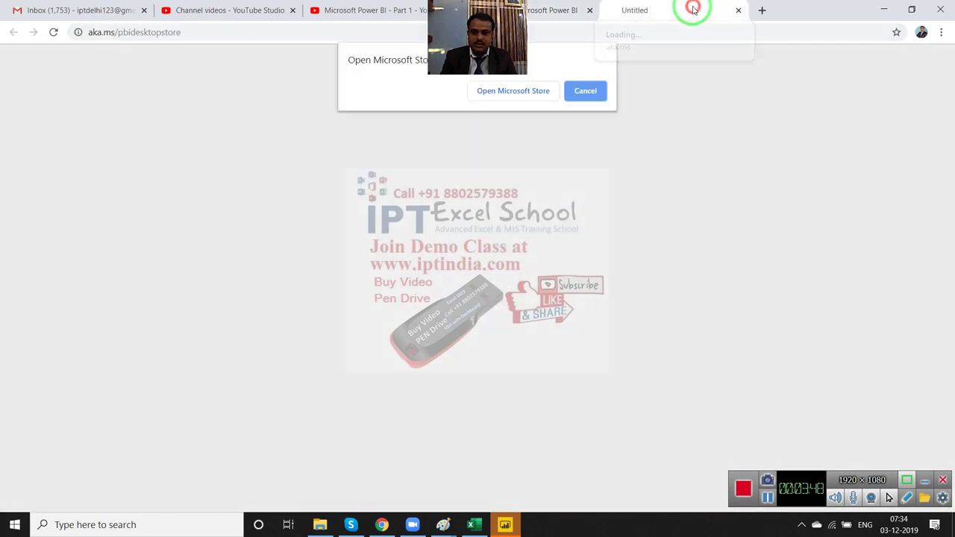
pyautogui.click(584, 91)
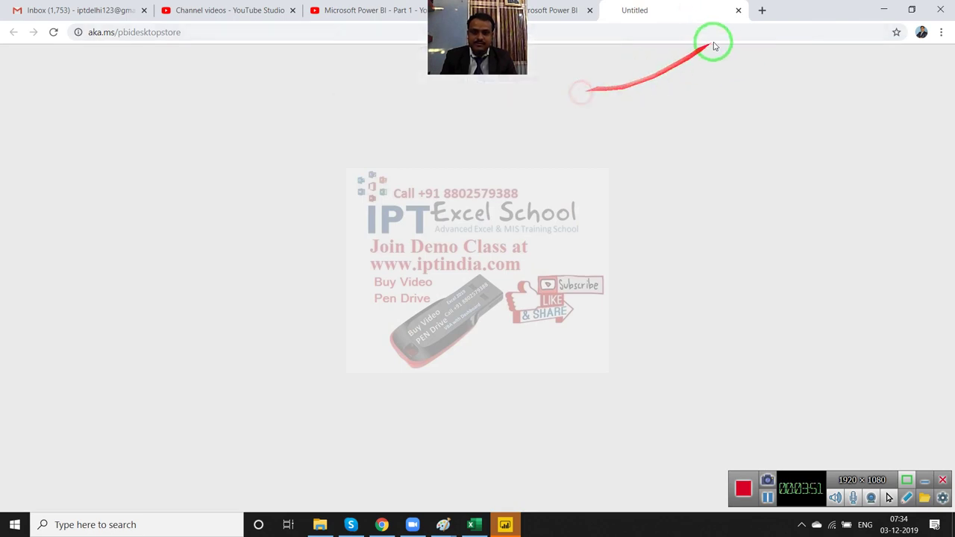
# Retry the download, decline the Store prompt again, and open Advanced download options.
pyautogui.click(737, 10)
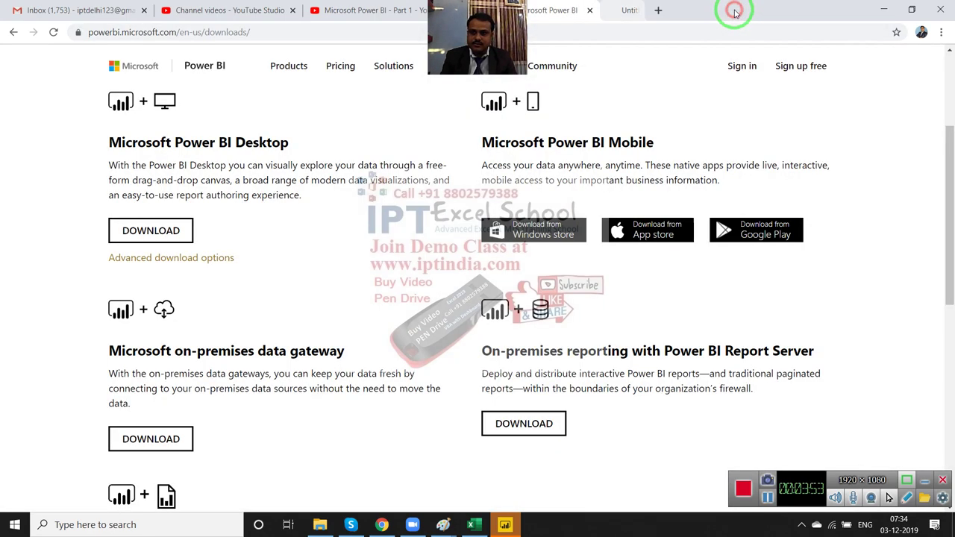
pyautogui.click(171, 232)
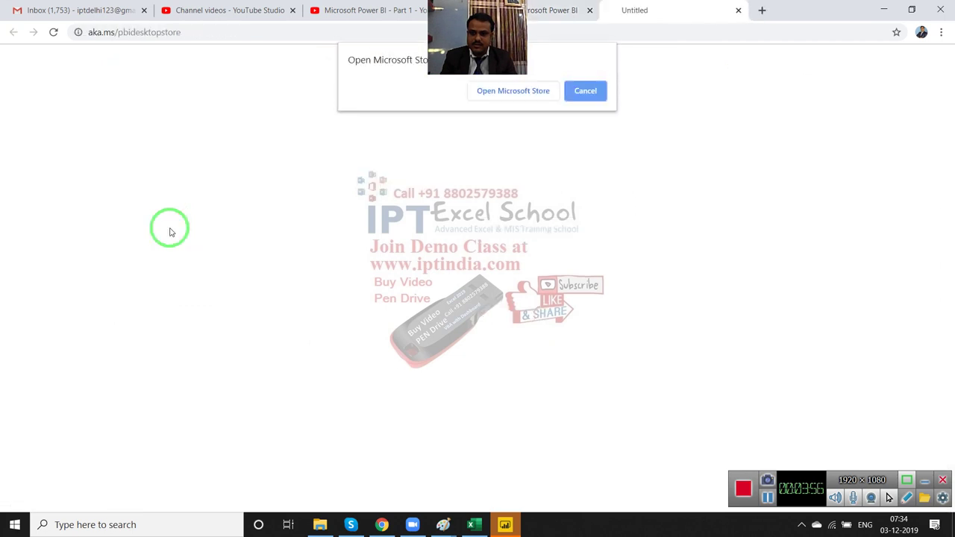
pyautogui.click(601, 91)
pyautogui.click(740, 12)
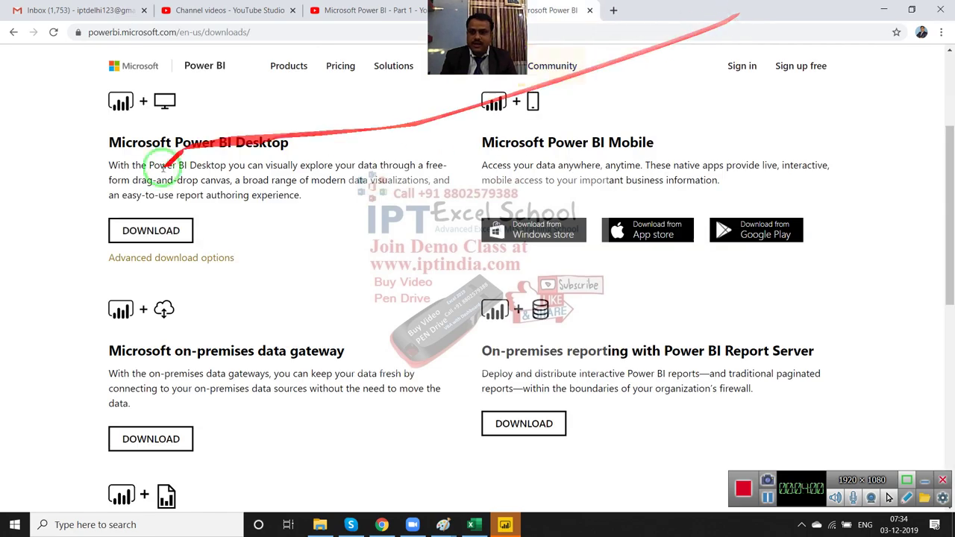
pyautogui.click(157, 260)
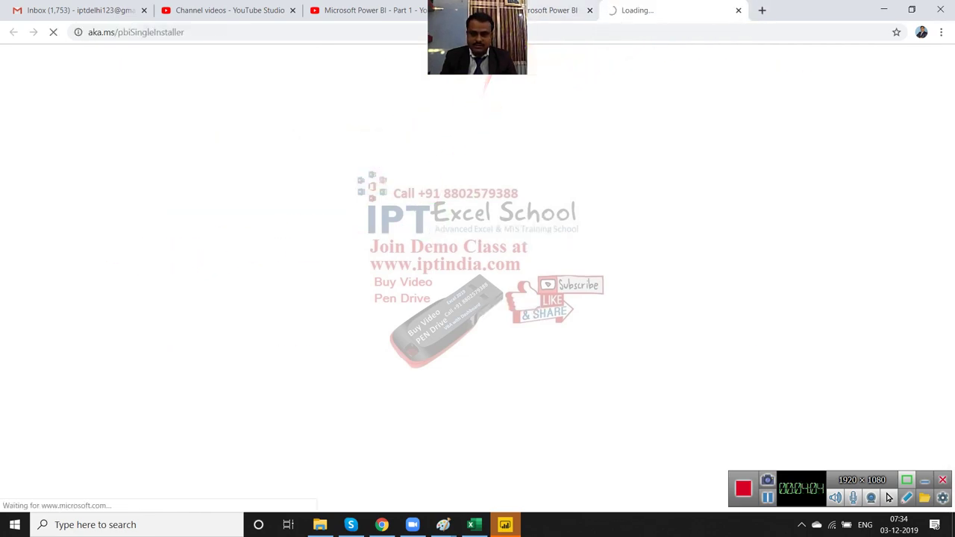
# Open the Download Center page and start the English Power BI Desktop download.
pyautogui.click(536, 19)
pyautogui.click(636, 14)
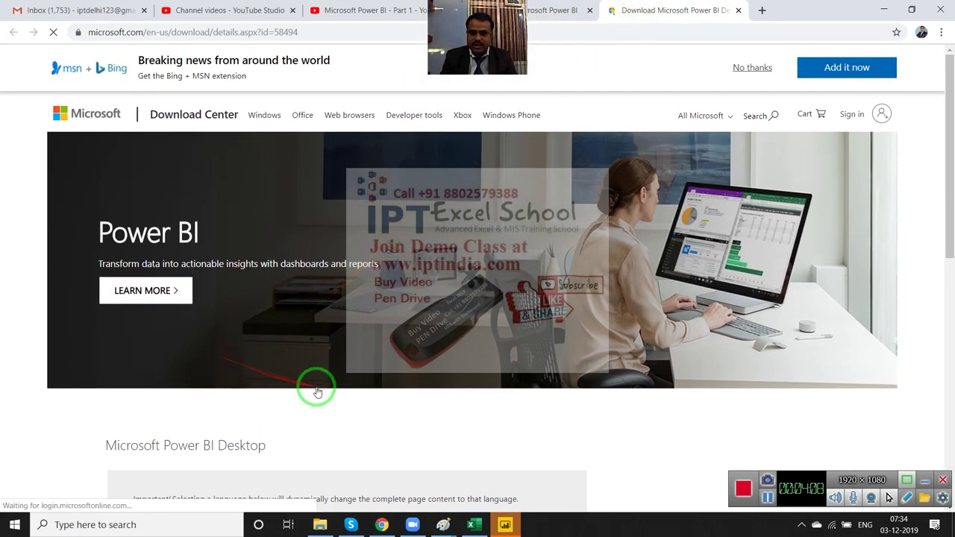
pyautogui.scroll(-3, 316, 389)
pyautogui.scroll(3, 192, 316)
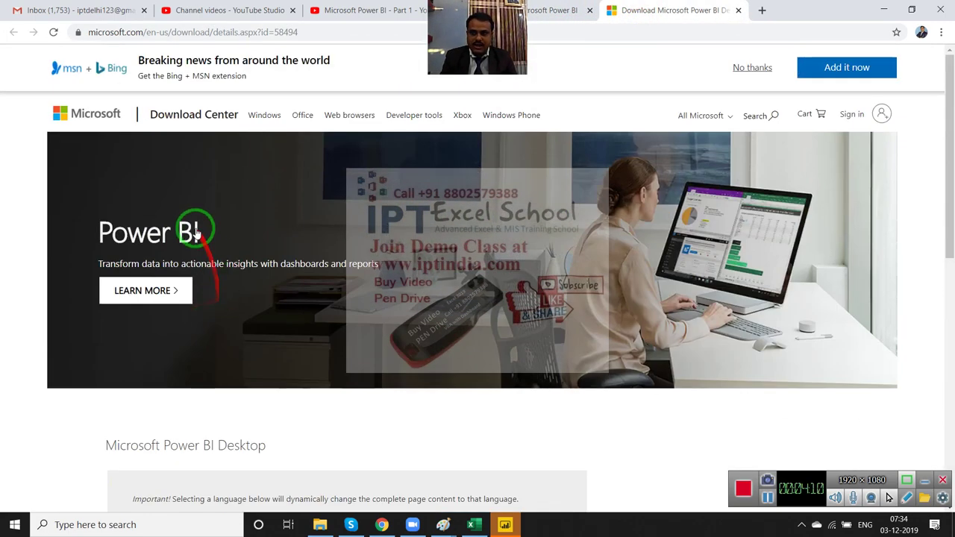
pyautogui.scroll(-4, 470, 241)
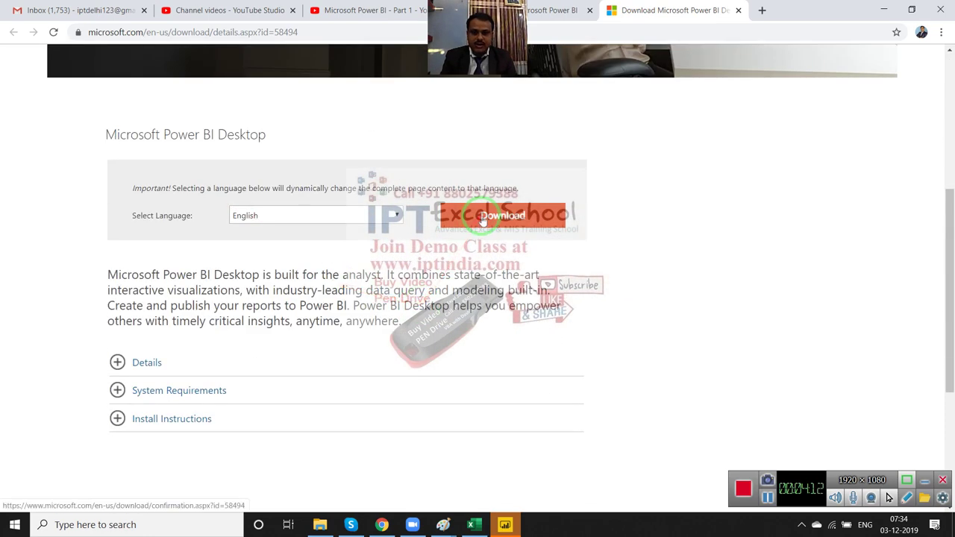
pyautogui.click(483, 221)
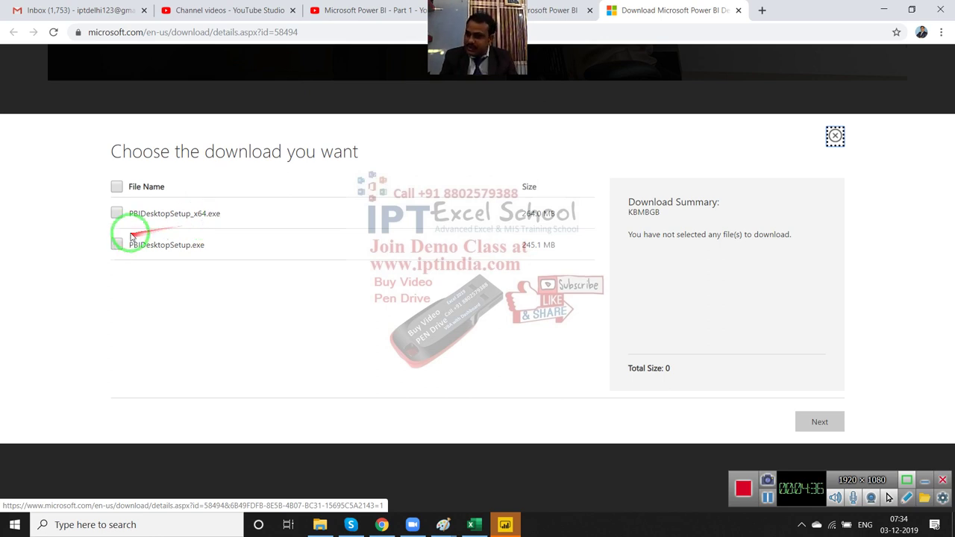
# Choose PBIDesktopSetup_x64.exe (264.0 MB) and start its download.
pyautogui.click(117, 214)
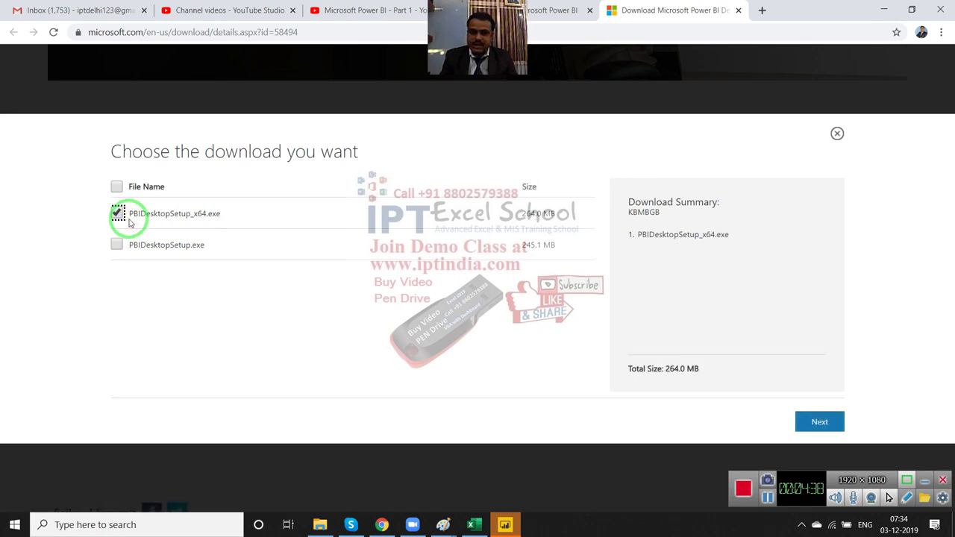
pyautogui.click(821, 420)
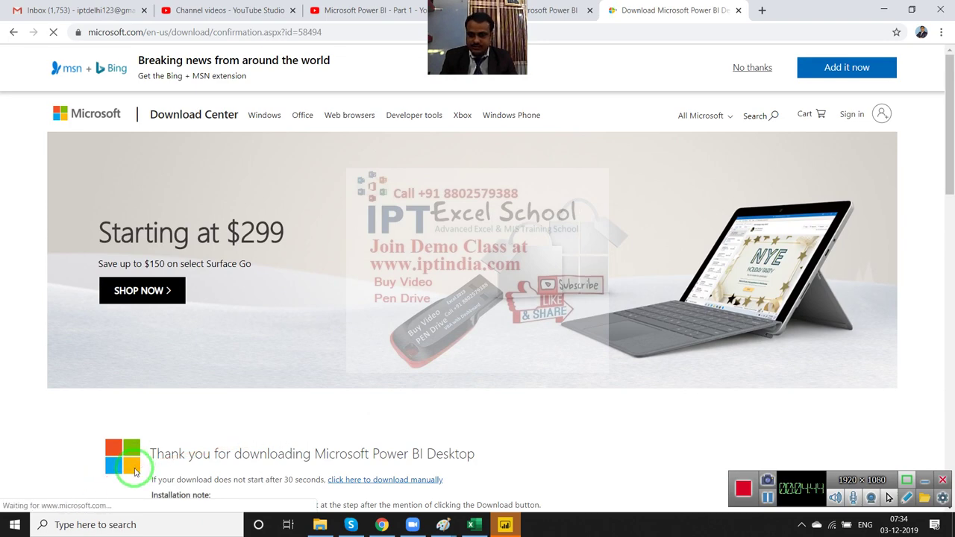
pyautogui.scroll(-3, 254, 478)
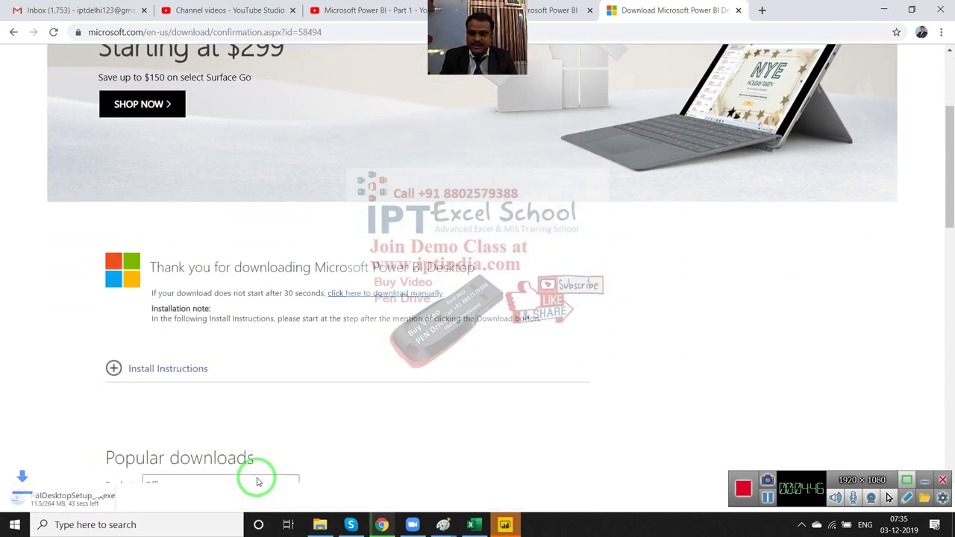
pyautogui.scroll(3, 257, 481)
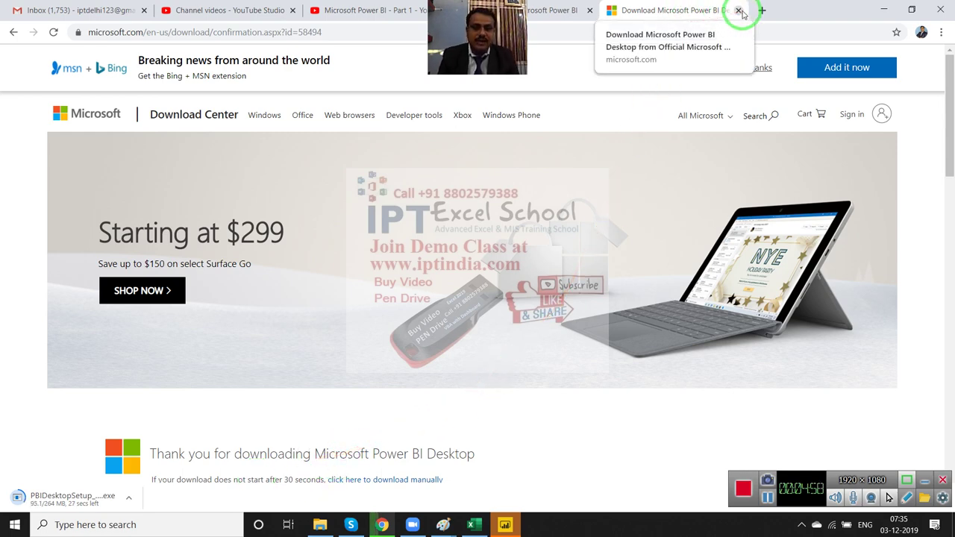
# Close the Download Center tab, maximise Chrome and open youtube.com in a new tab.
pyautogui.click(738, 10)
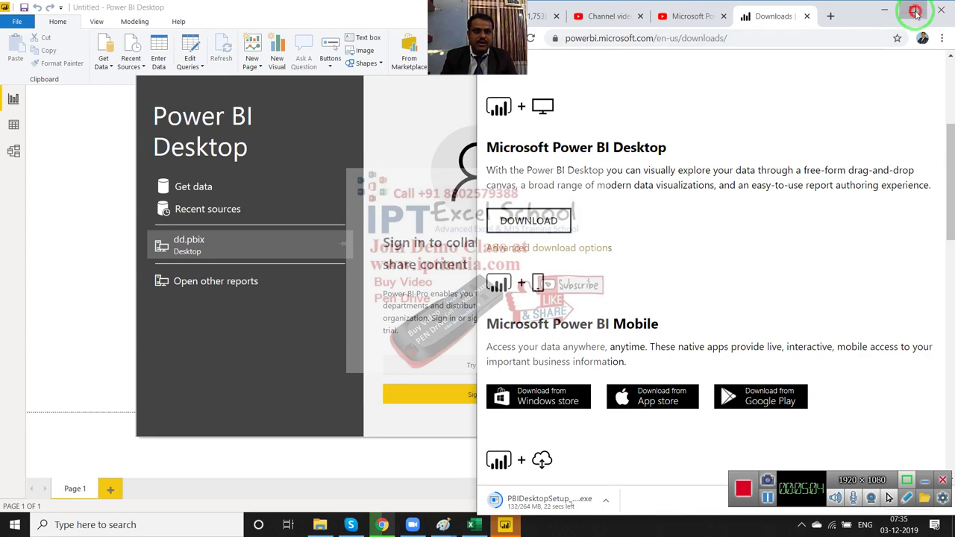
pyautogui.doubleClick(873, 15)
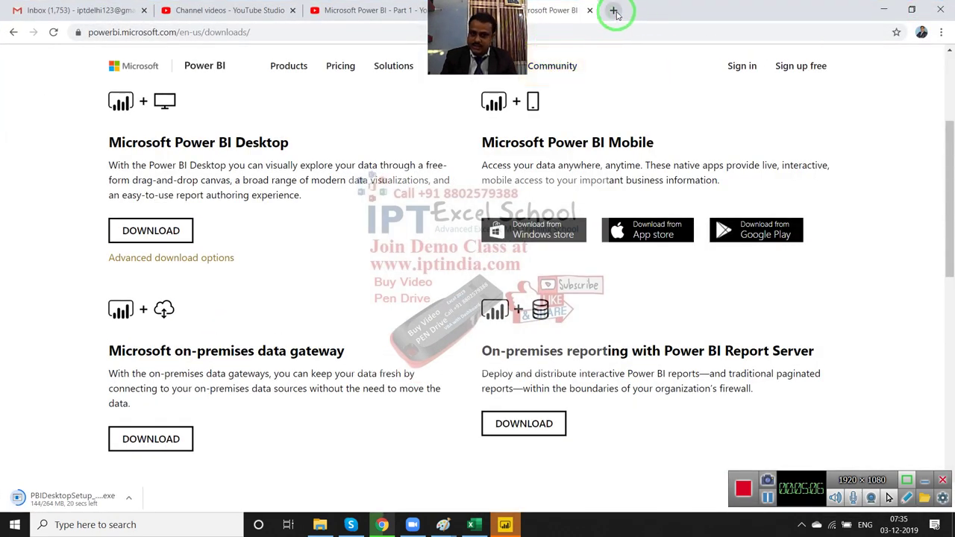
pyautogui.click(614, 12)
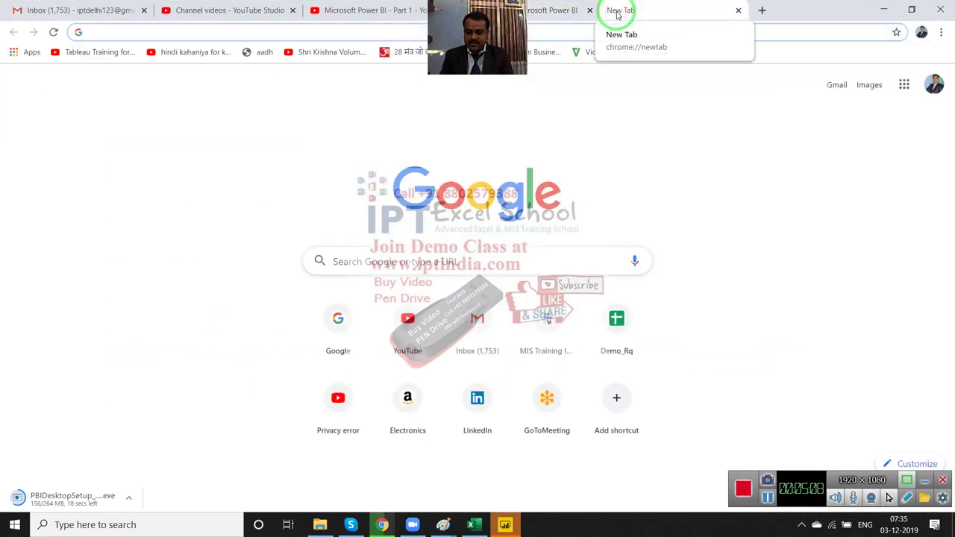
pyautogui.write('Y')
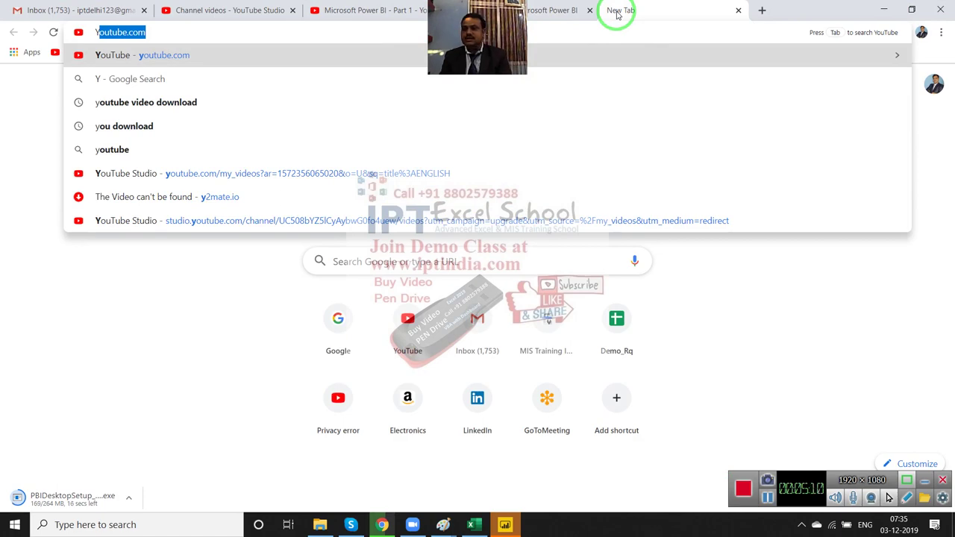
pyautogui.press('Return')
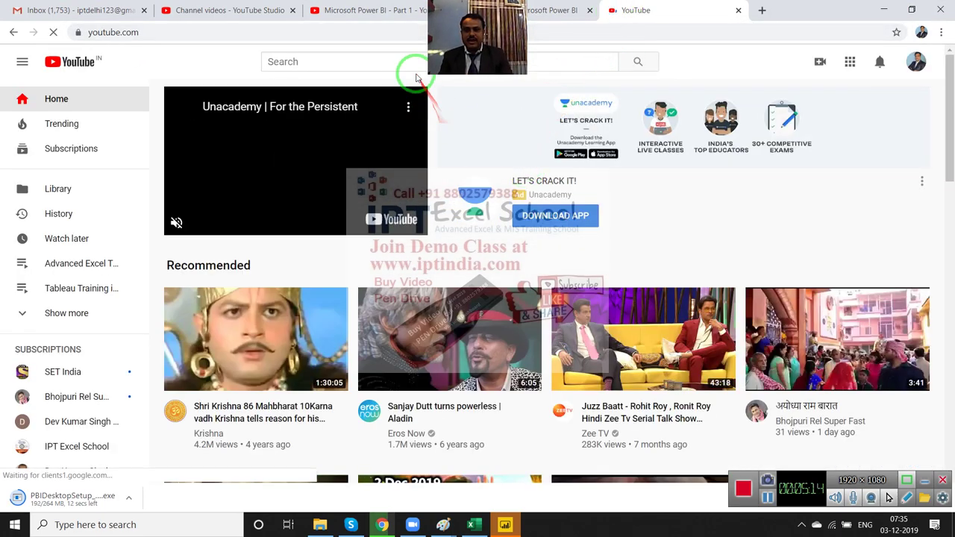
# Search YouTube for iptindia and scroll through the Advanced Excel channel results.
pyautogui.click(393, 63)
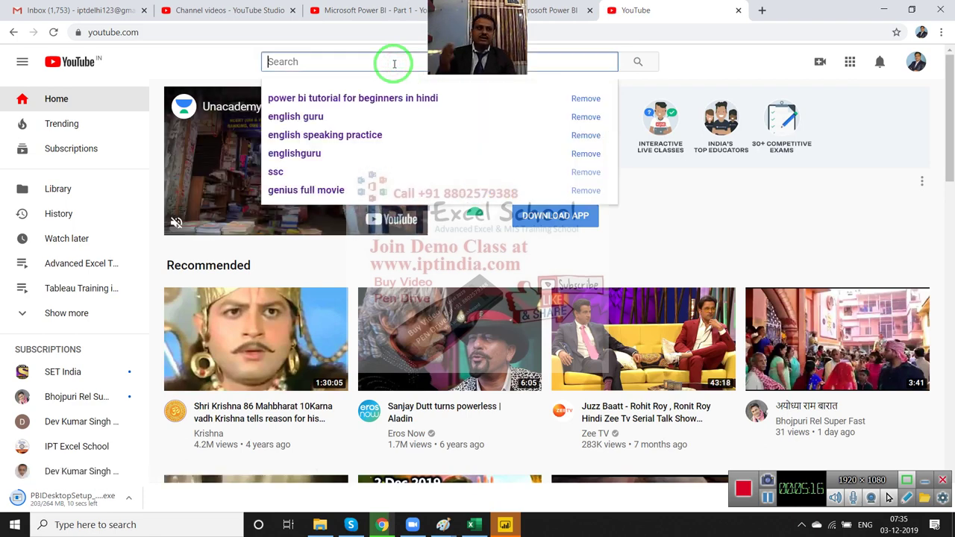
pyautogui.write('i')
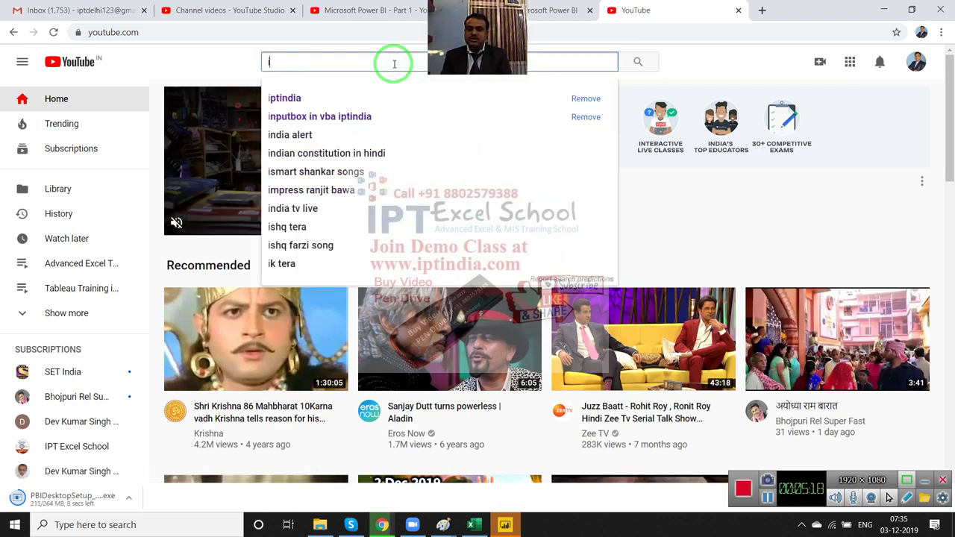
pyautogui.press('Down')
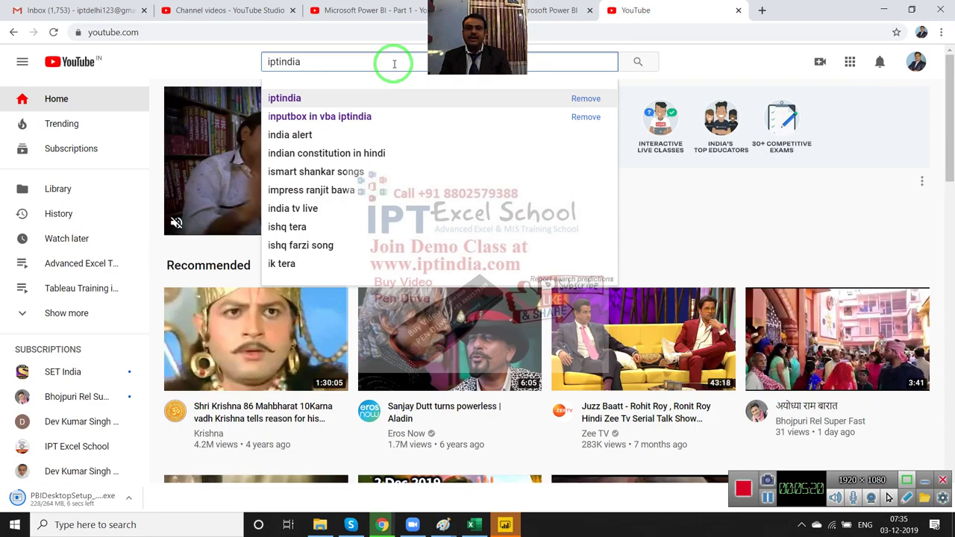
pyautogui.press('Return')
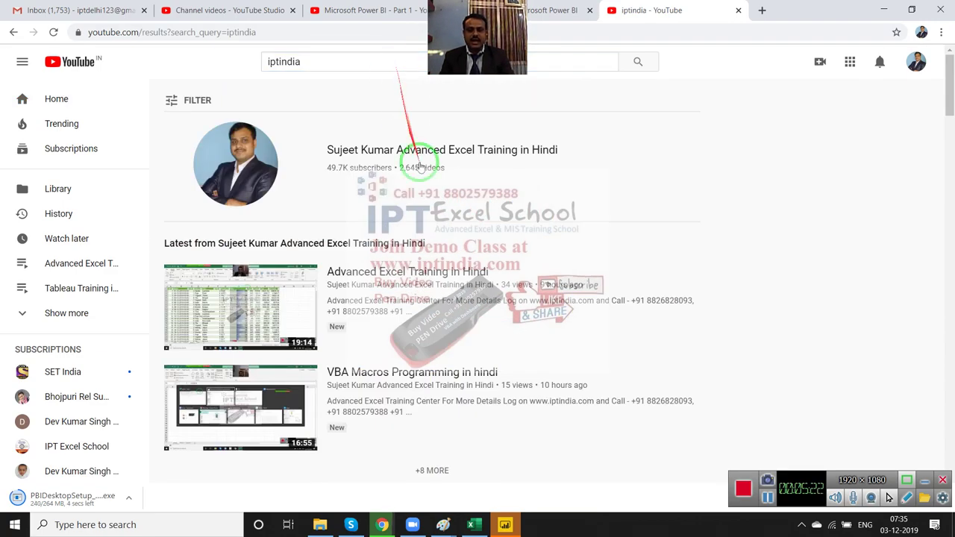
pyautogui.scroll(-4, 422, 298)
pyautogui.scroll(-4, 423, 299)
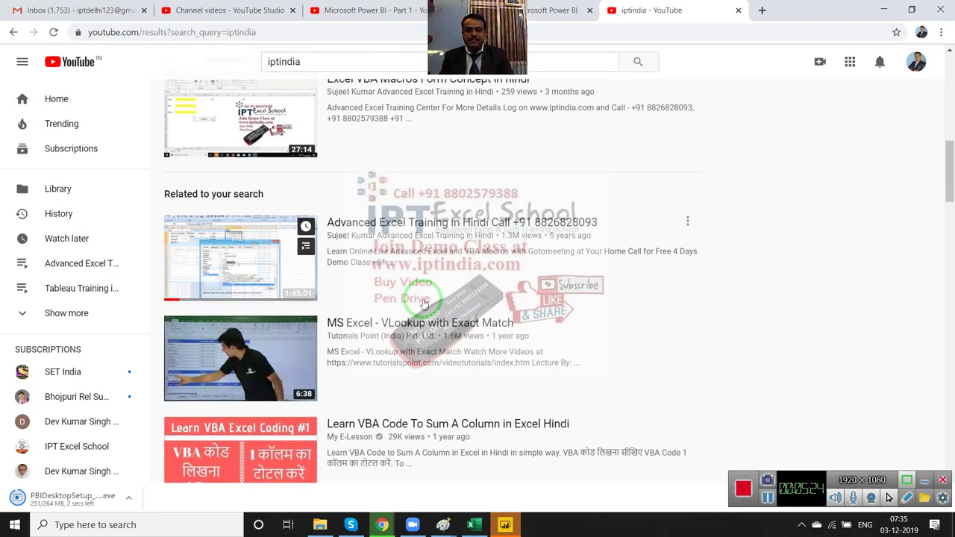
pyautogui.scroll(2, 426, 301)
pyautogui.scroll(3, 429, 303)
pyautogui.scroll(3, 425, 309)
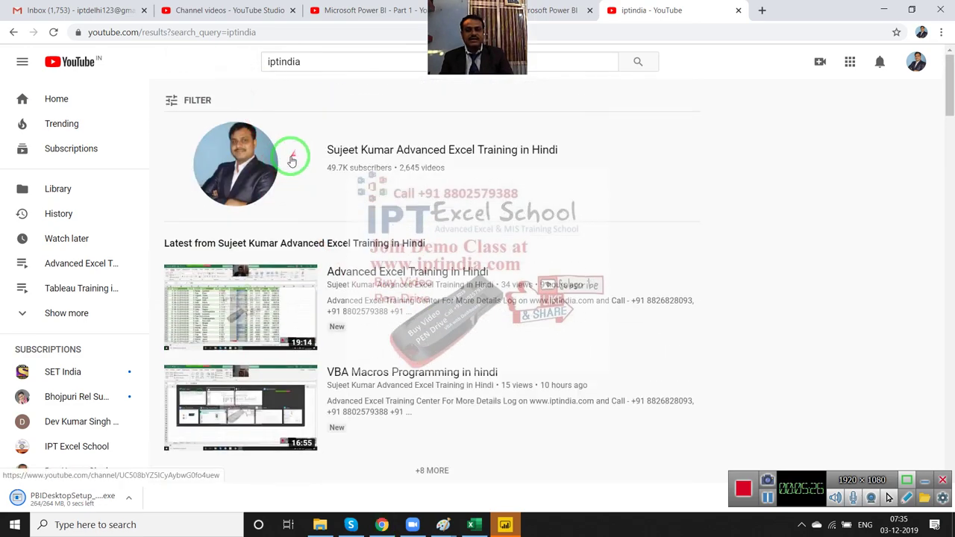
pyautogui.scroll(-1, 411, 328)
pyautogui.scroll(-3, 411, 328)
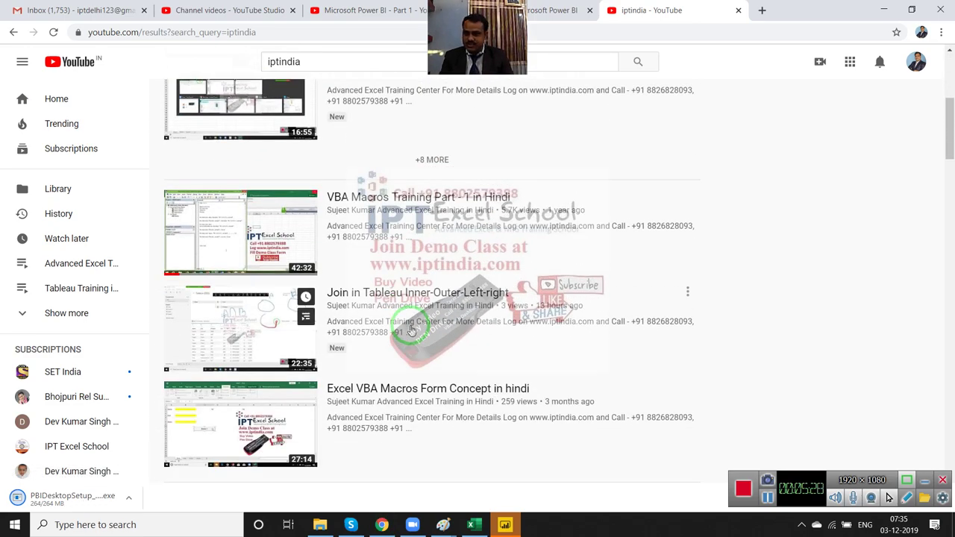
pyautogui.scroll(4, 326, 59)
pyautogui.click(326, 60)
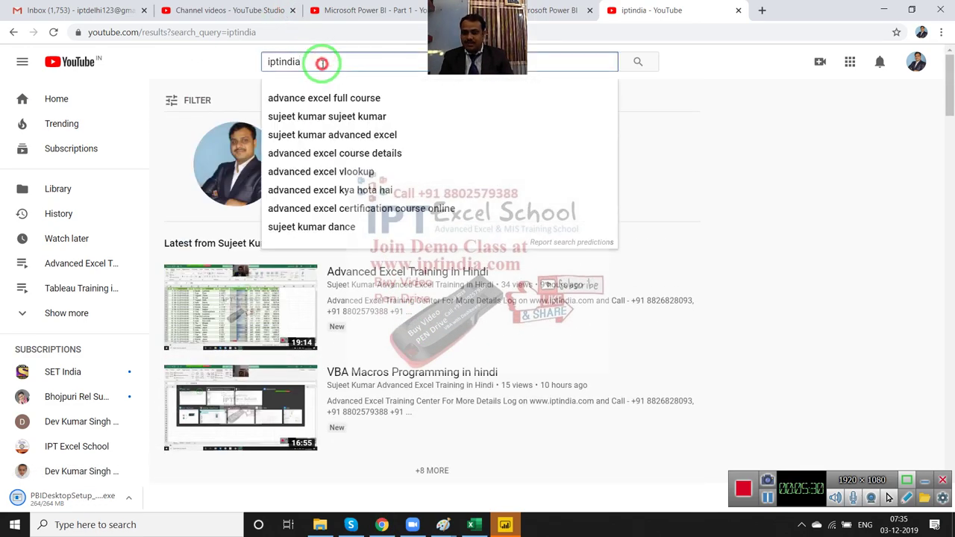
# Replace the search with 'powerbi' and open the Microsoft Power BI channel (180K subscribers).
pyautogui.moveTo(326, 59); pyautogui.dragTo(269, 59)
pyautogui.press('BackSpace')
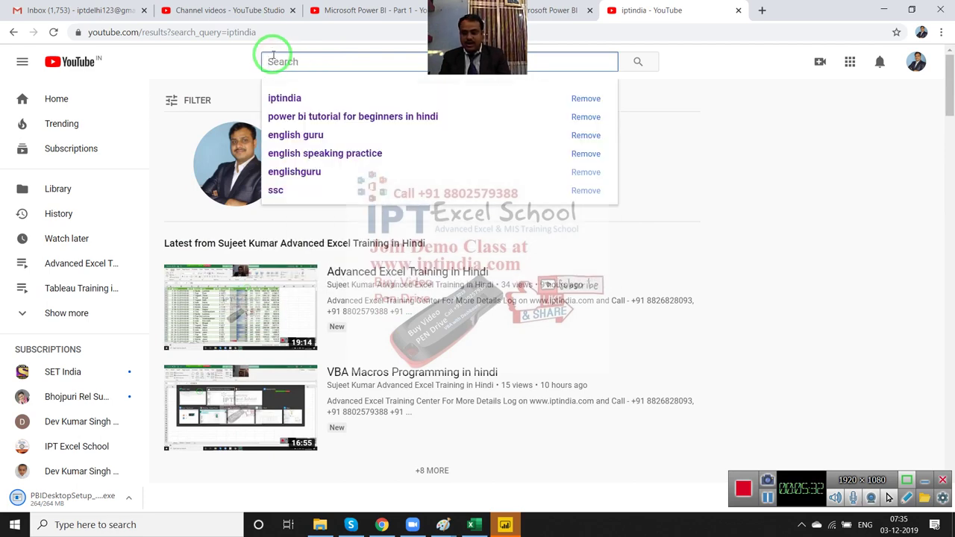
pyautogui.write('POWER')
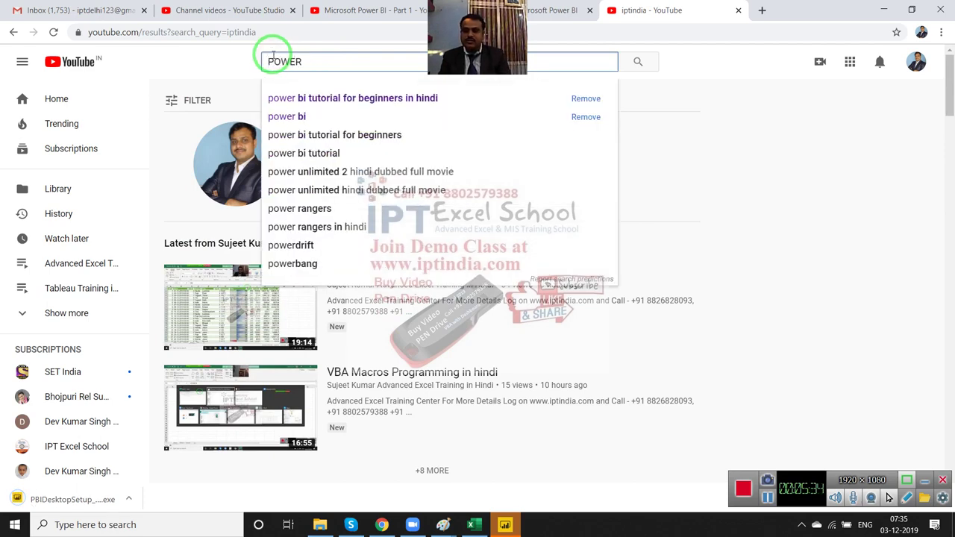
pyautogui.press('Down')
pyautogui.press('Down')
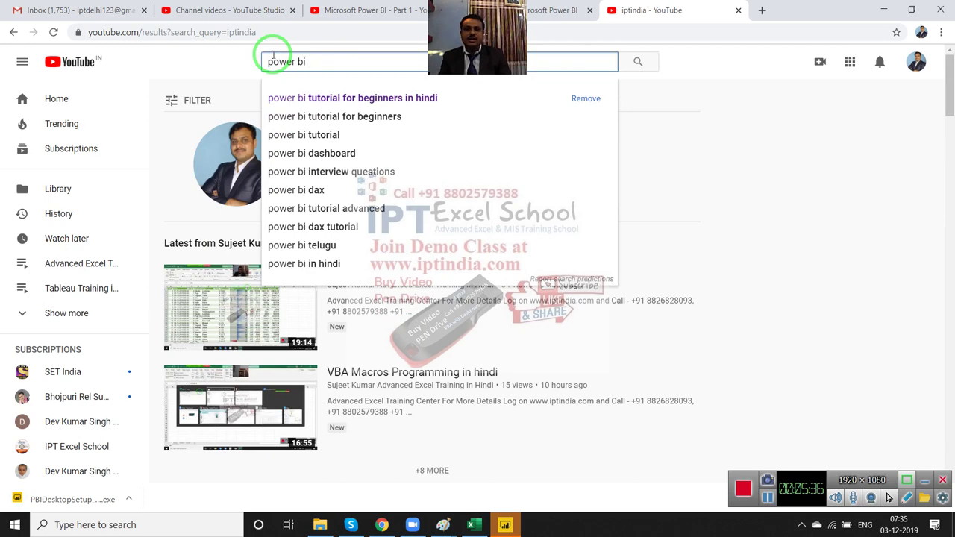
pyautogui.press('Return')
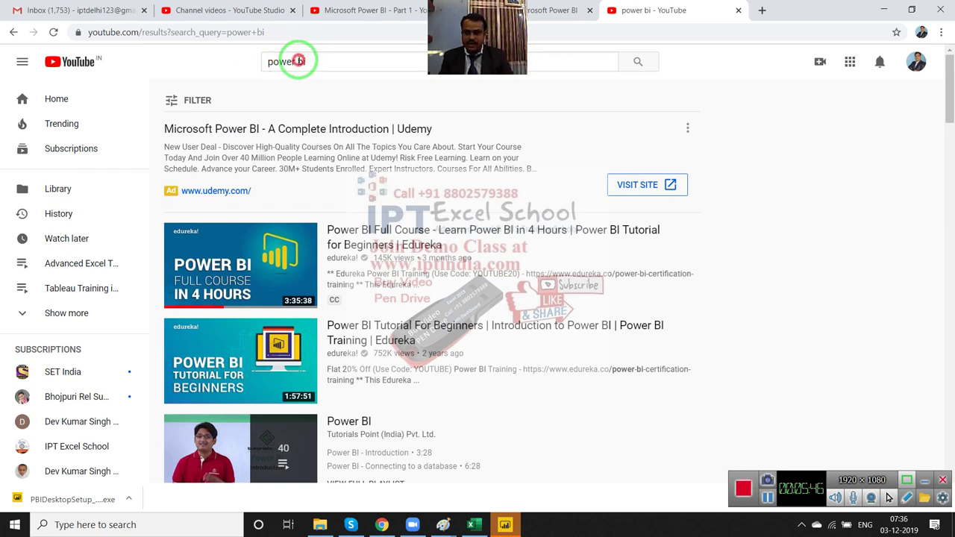
pyautogui.click(302, 61)
pyautogui.press('Return')
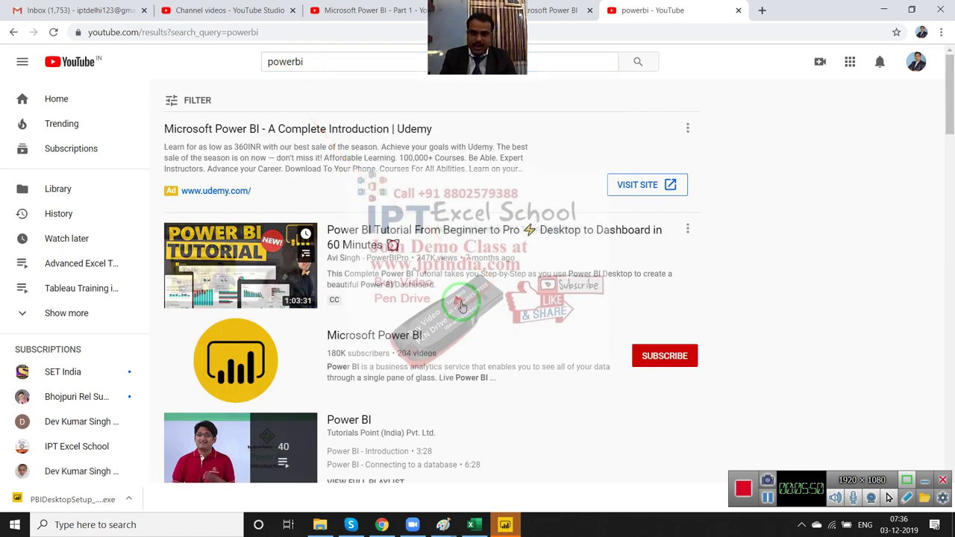
pyautogui.scroll(-1, 348, 297)
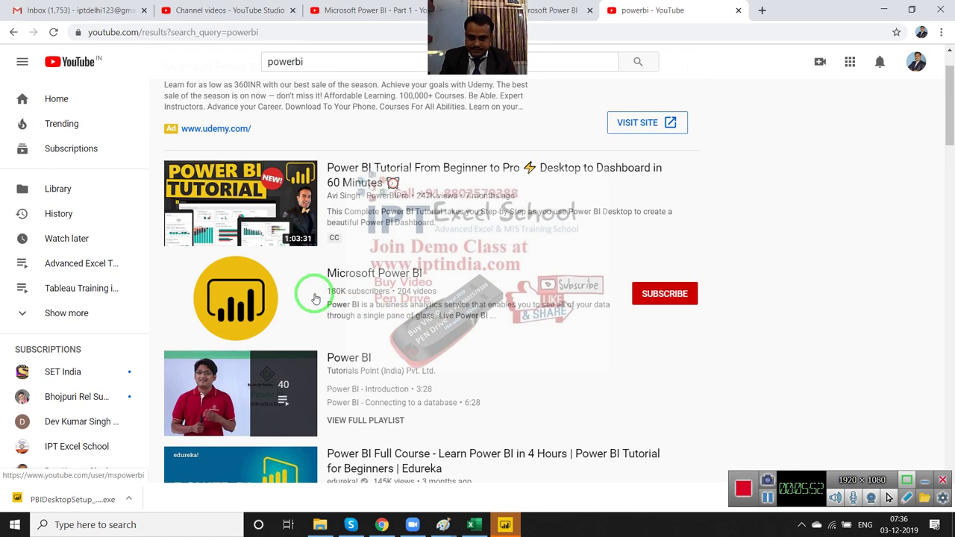
pyautogui.click(291, 291)
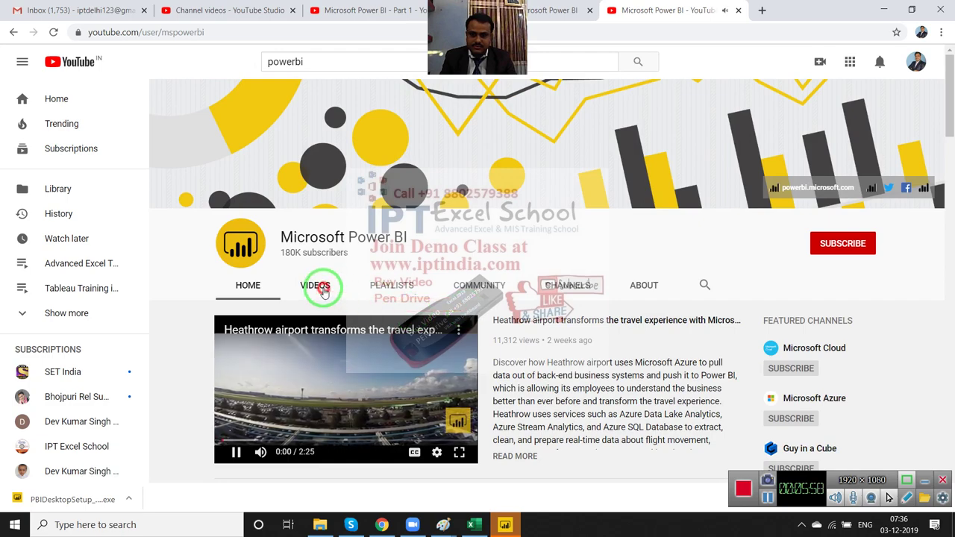
# Scroll through the Microsoft Power BI channel's uploaded videos.
pyautogui.click(326, 291)
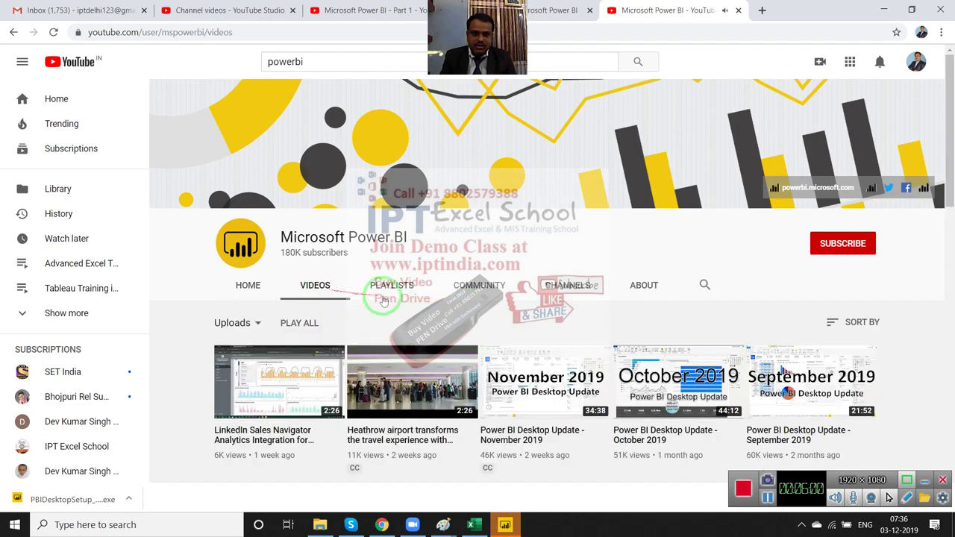
pyautogui.scroll(-3, 520, 342)
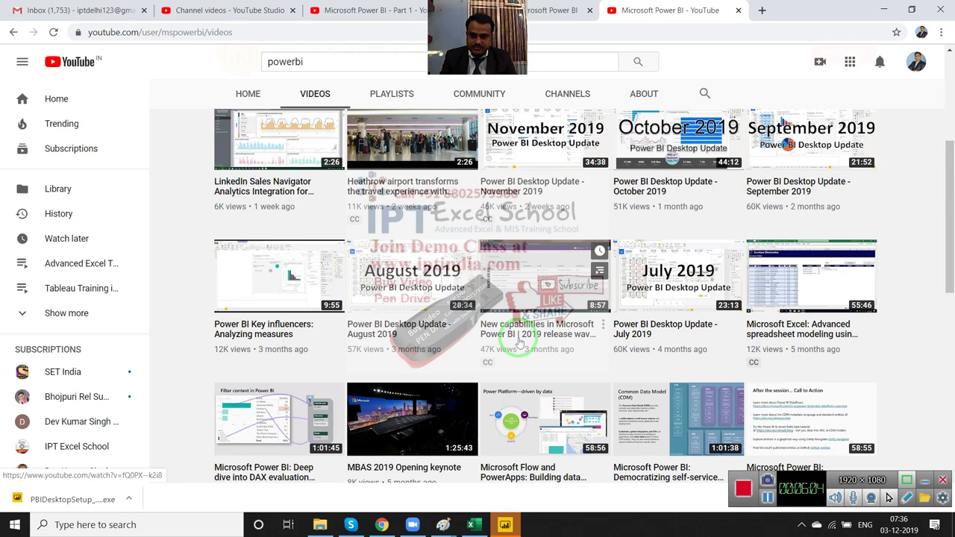
pyautogui.scroll(-1, 519, 342)
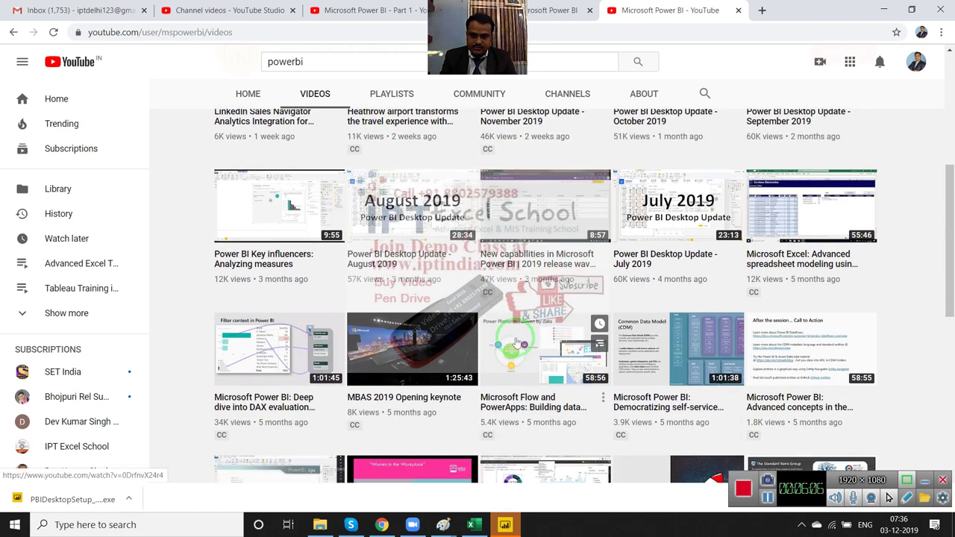
pyautogui.scroll(-2, 518, 341)
pyautogui.scroll(3, 514, 341)
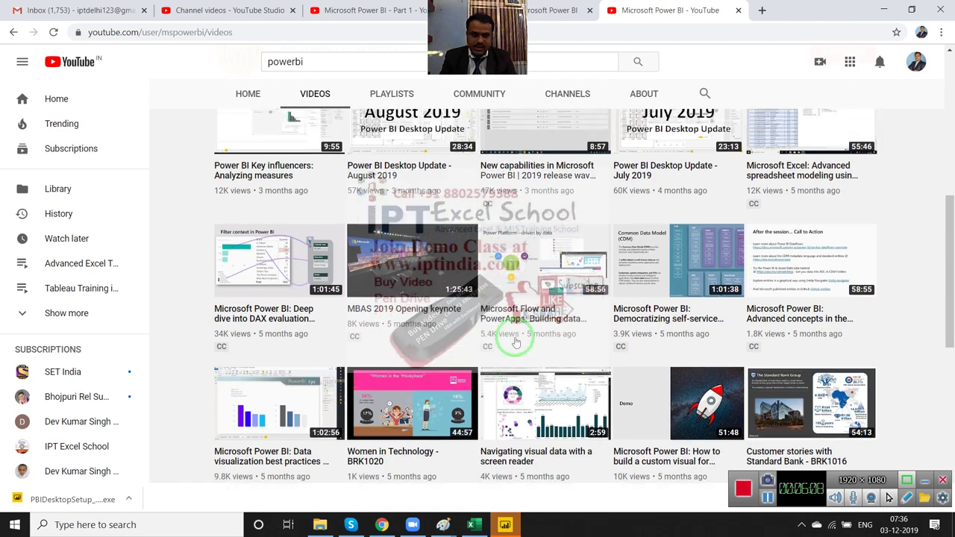
pyautogui.scroll(3, 516, 338)
# Return from the channel home to the 'powerbi' search results and scroll through them.
pyautogui.click(215, 225)
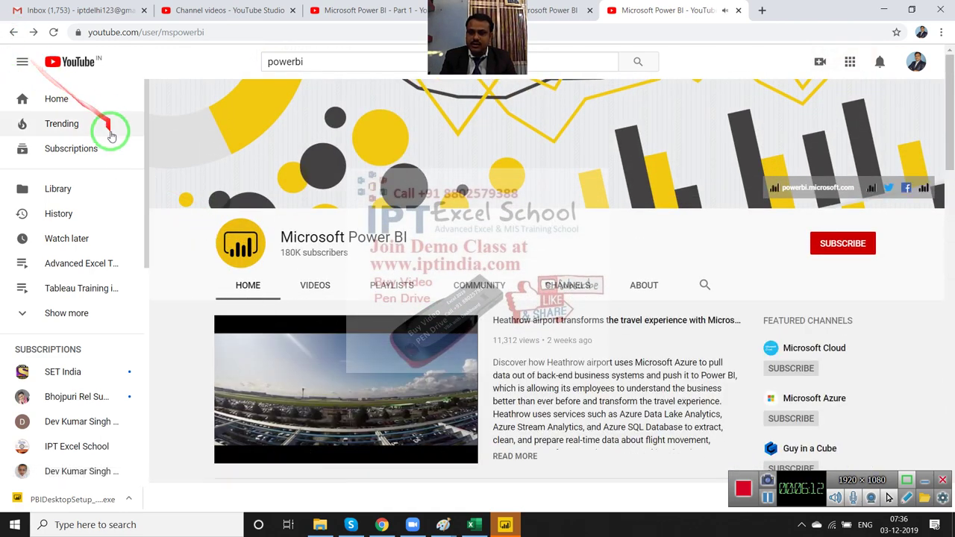
pyautogui.click(14, 32)
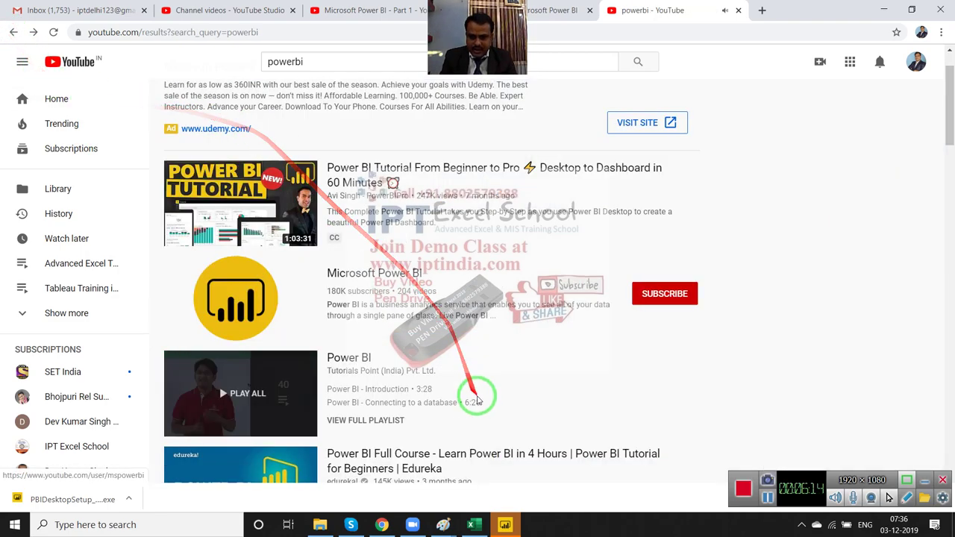
pyautogui.scroll(-2, 473, 395)
pyautogui.scroll(-1, 475, 399)
pyautogui.scroll(-2, 475, 404)
pyautogui.scroll(-2, 475, 405)
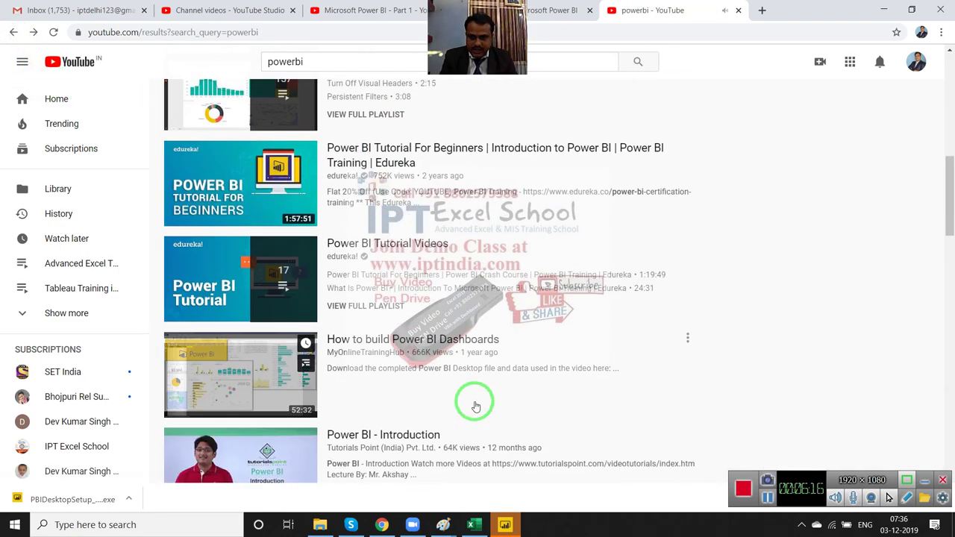
pyautogui.scroll(-1, 473, 400)
pyautogui.scroll(-3, 473, 401)
pyautogui.scroll(-2, 473, 408)
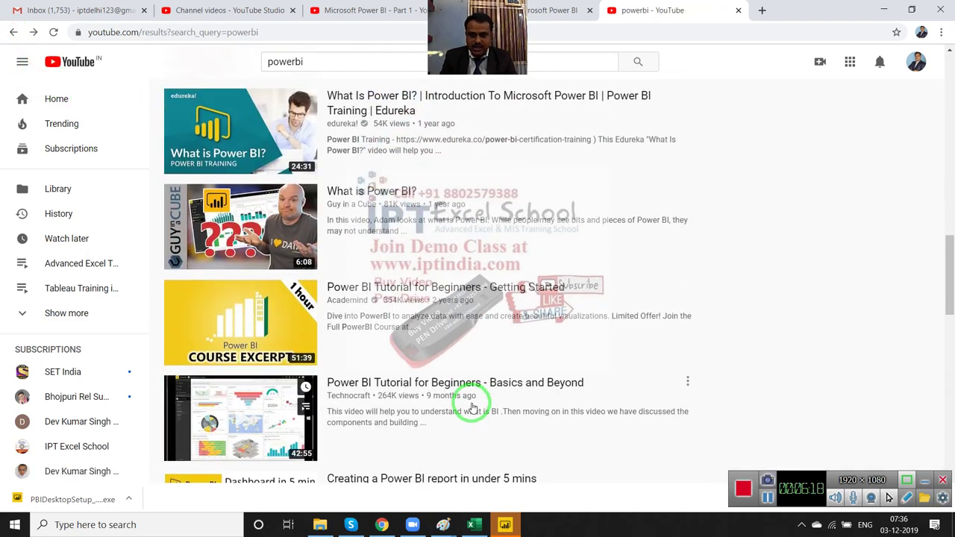
pyautogui.scroll(-1, 473, 408)
pyautogui.scroll(-1, 472, 403)
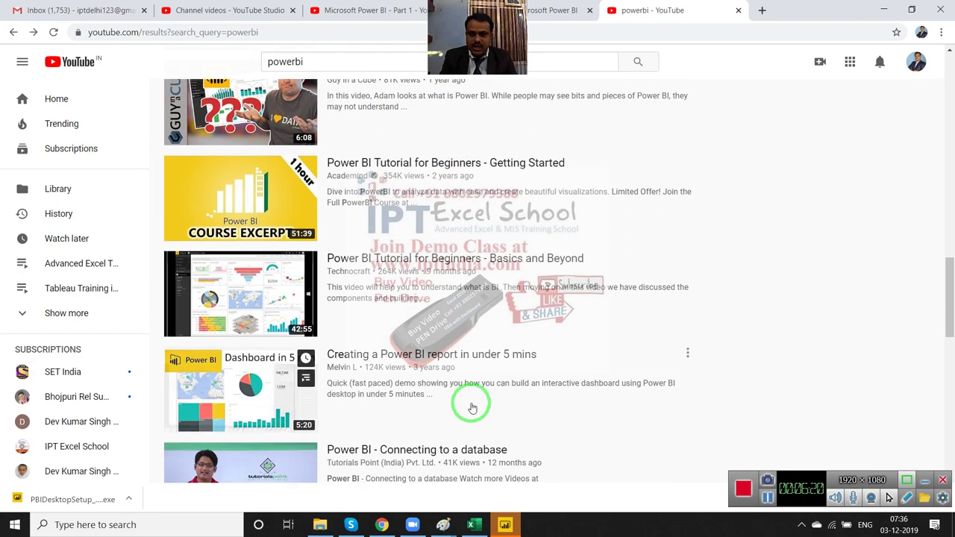
pyautogui.scroll(4, 472, 355)
# Switch to the Power BI downloads tab and scroll to the footer and back to the top.
pyautogui.click(559, 9)
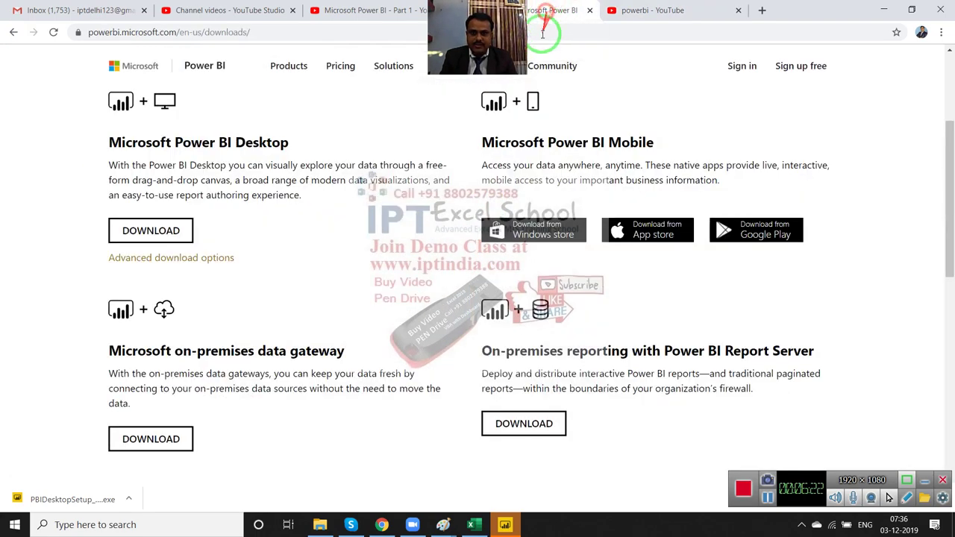
pyautogui.scroll(-2, 373, 371)
pyautogui.scroll(-3, 373, 372)
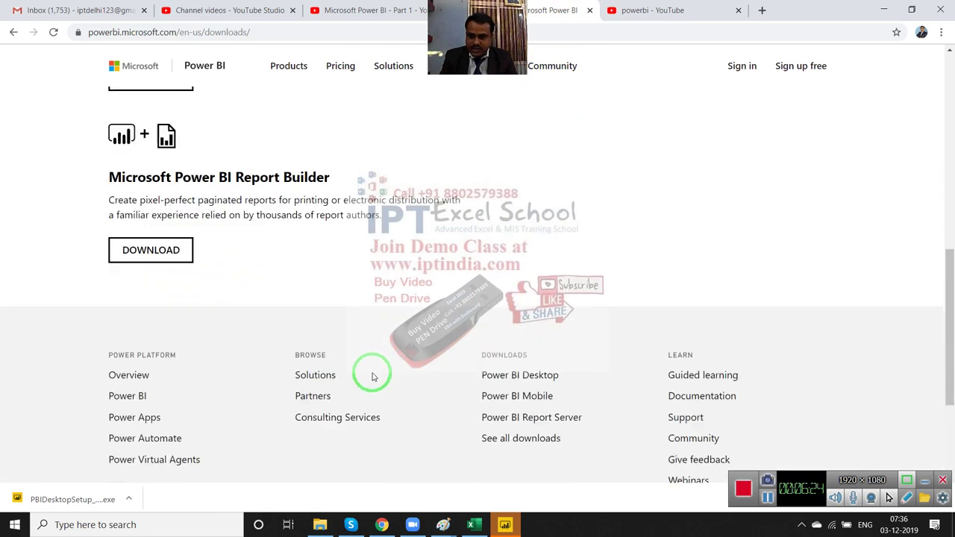
pyautogui.scroll(-2, 373, 373)
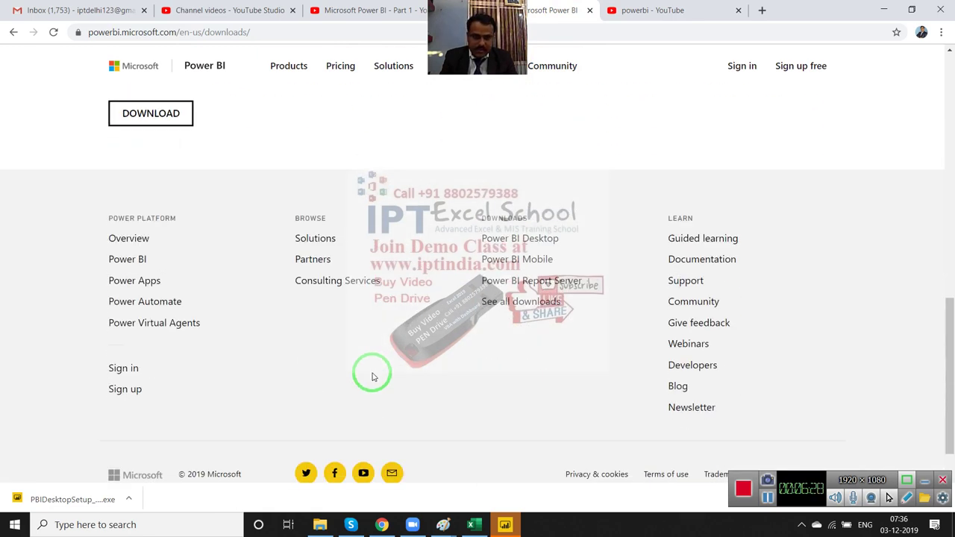
pyautogui.scroll(1, 373, 373)
pyautogui.scroll(2, 374, 372)
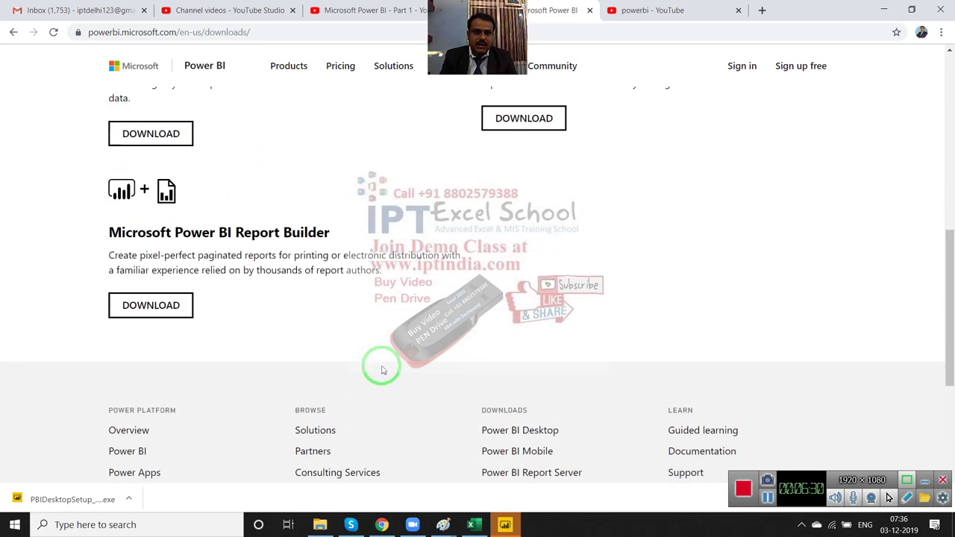
pyautogui.scroll(2, 377, 372)
pyautogui.scroll(3, 380, 370)
pyautogui.scroll(2, 382, 370)
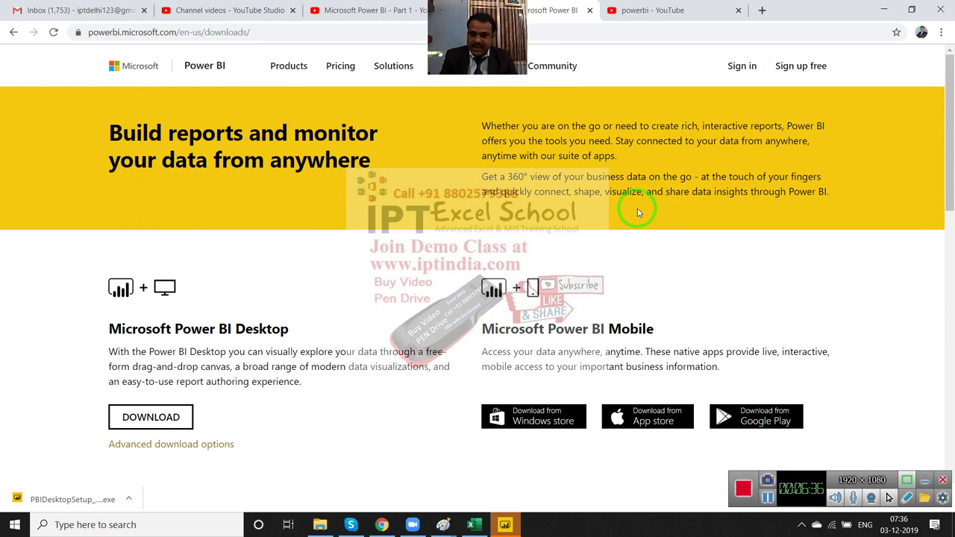
# Open the free Power BI Getting started page and glance over it.
pyautogui.click(791, 71)
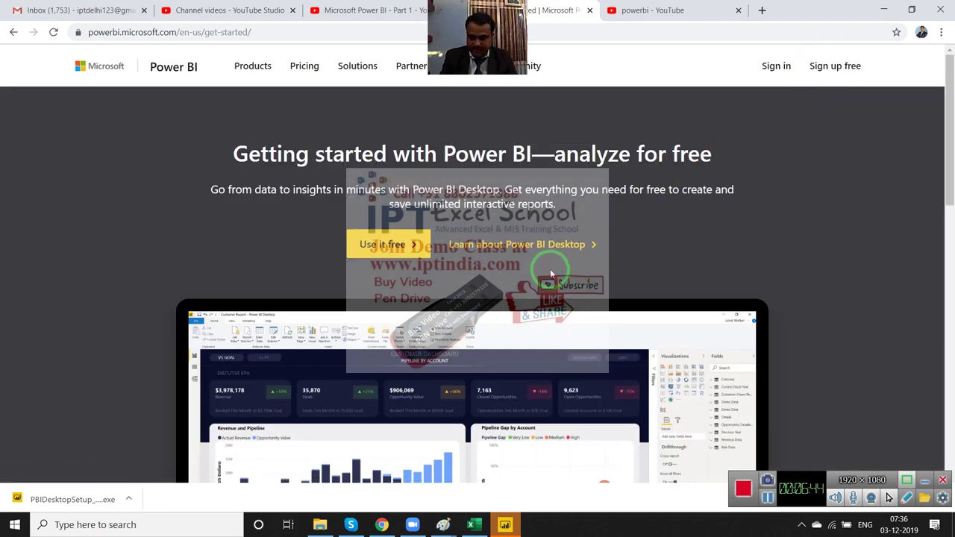
pyautogui.scroll(-1, 445, 264)
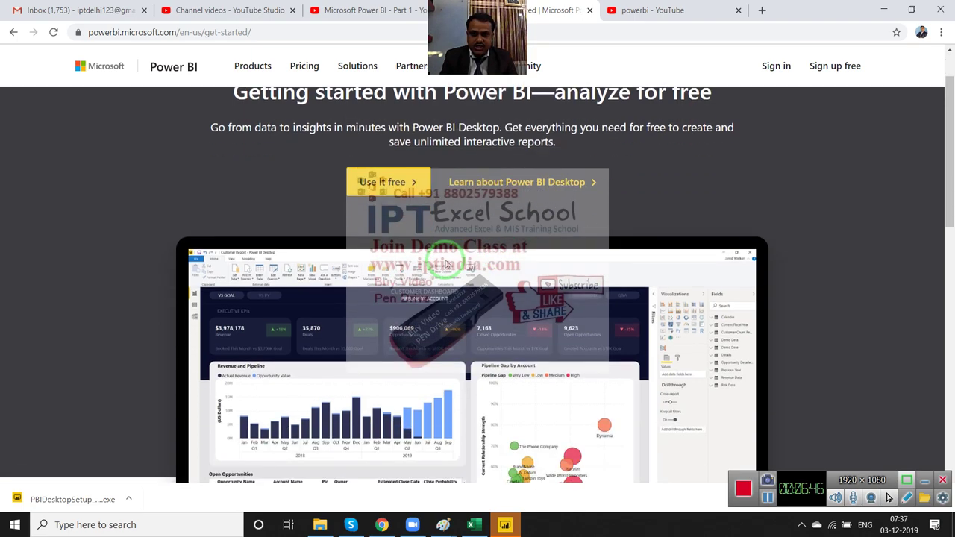
pyautogui.scroll(1, 445, 265)
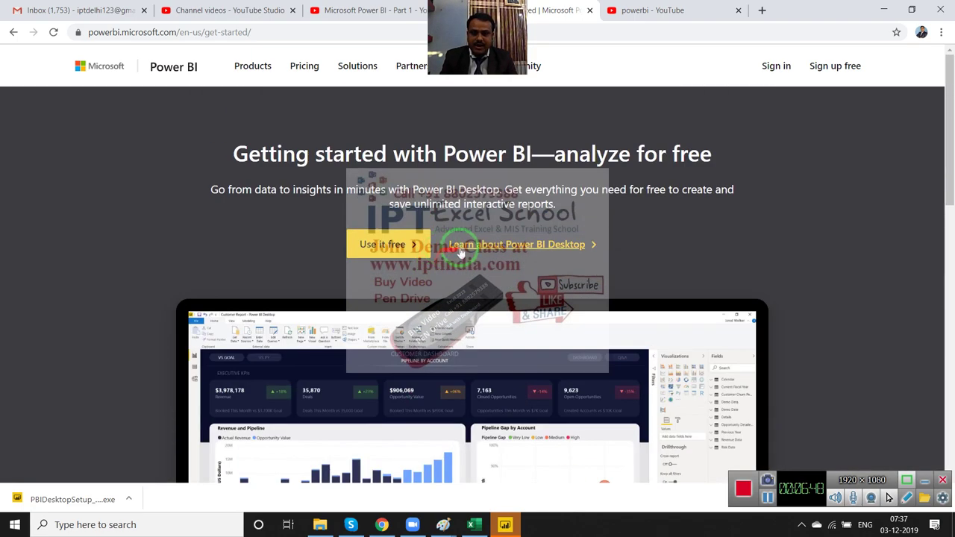
# Read through the Power BI Desktop page, then go back to Getting started.
pyautogui.click(548, 255)
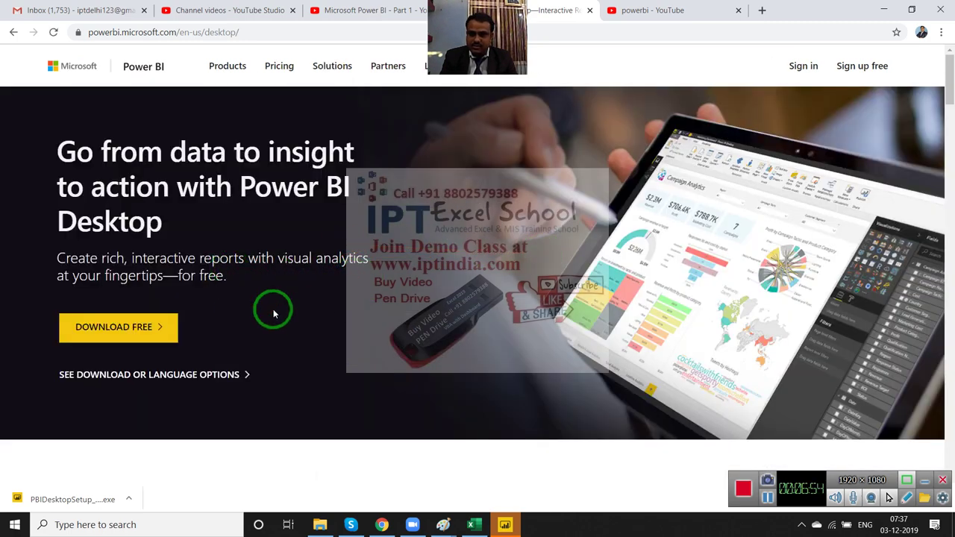
pyautogui.scroll(-3, 273, 312)
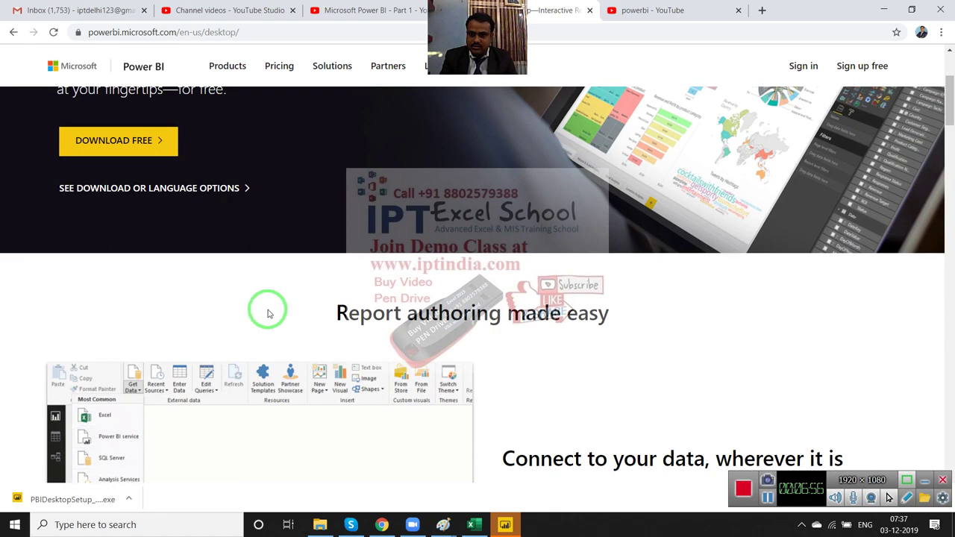
pyautogui.scroll(-3, 269, 313)
pyautogui.scroll(-5, 270, 314)
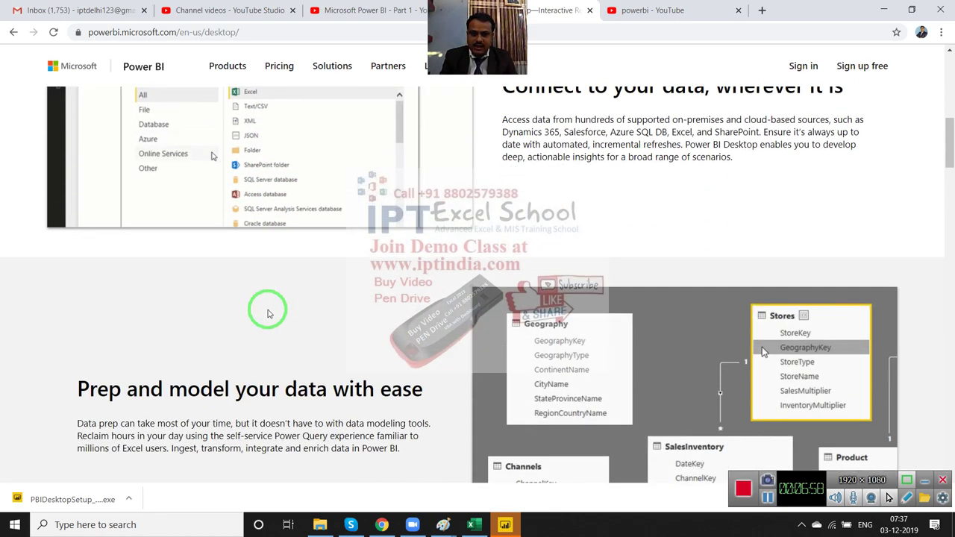
pyautogui.scroll(-5, 270, 313)
pyautogui.scroll(-2, 269, 313)
pyautogui.scroll(-3, 270, 314)
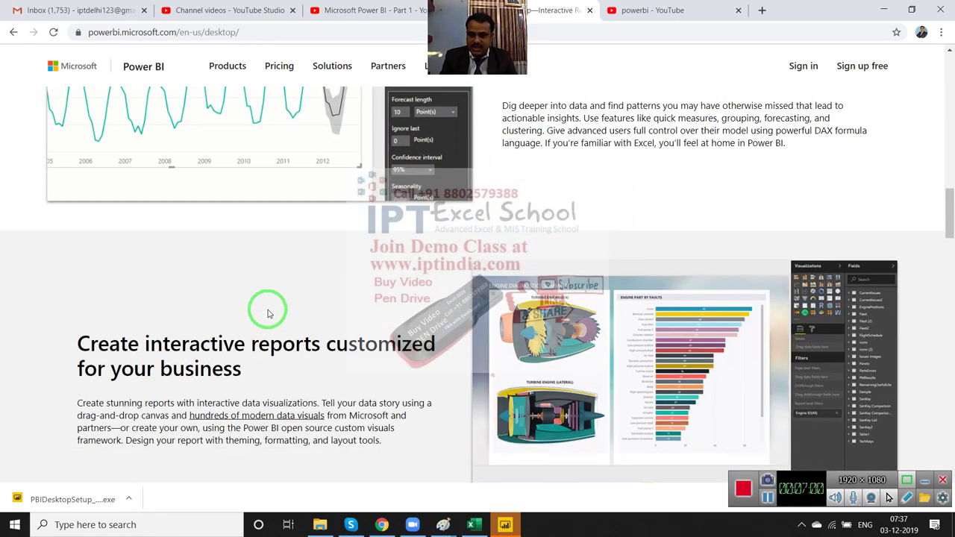
pyautogui.scroll(-3, 269, 313)
pyautogui.scroll(-4, 267, 311)
pyautogui.scroll(-3, 267, 314)
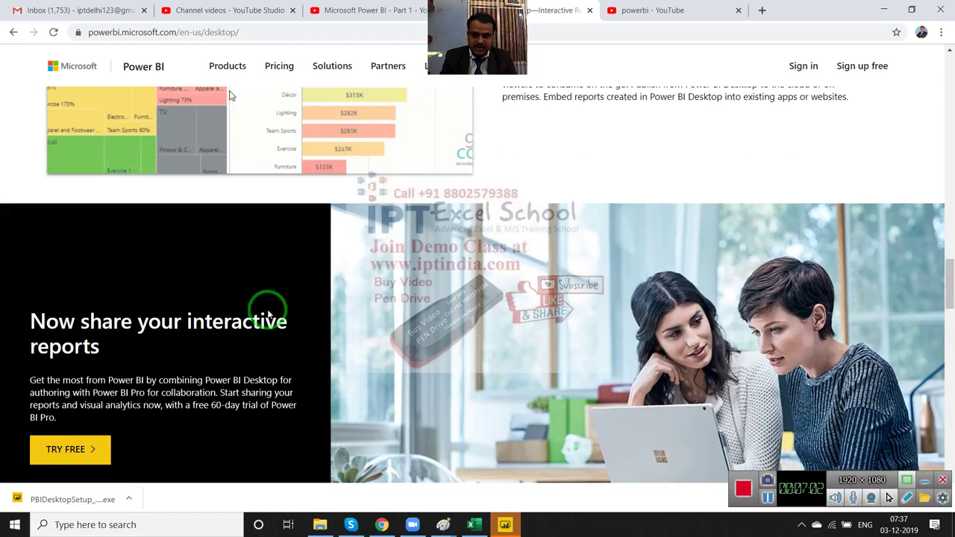
pyautogui.scroll(-3, 642, 328)
pyautogui.scroll(3, 638, 328)
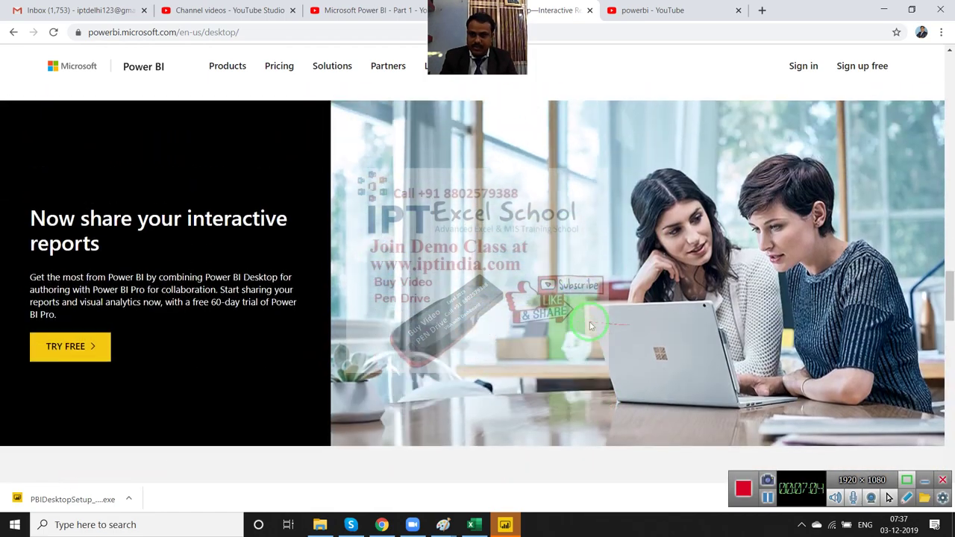
pyautogui.scroll(8, 590, 317)
pyautogui.scroll(8, 589, 319)
pyautogui.scroll(7, 590, 321)
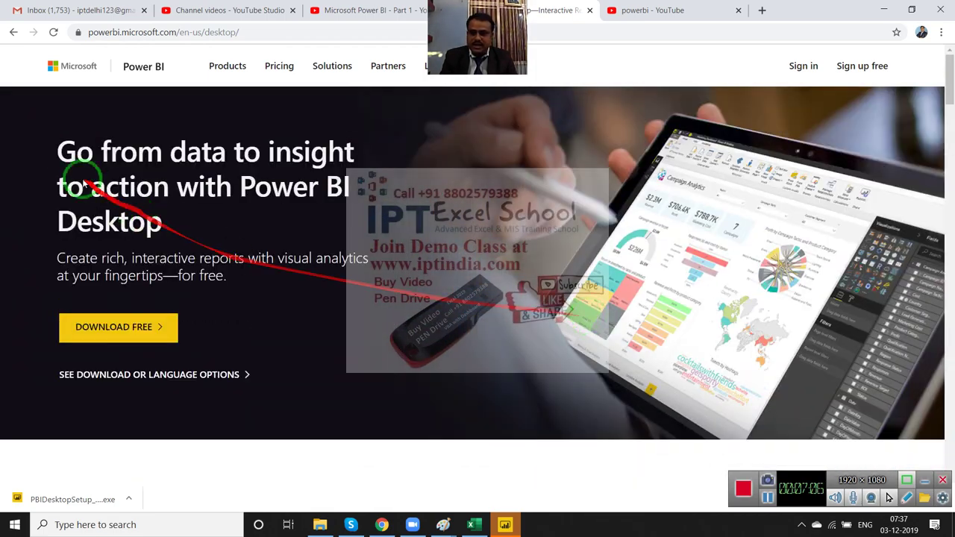
pyautogui.click(14, 32)
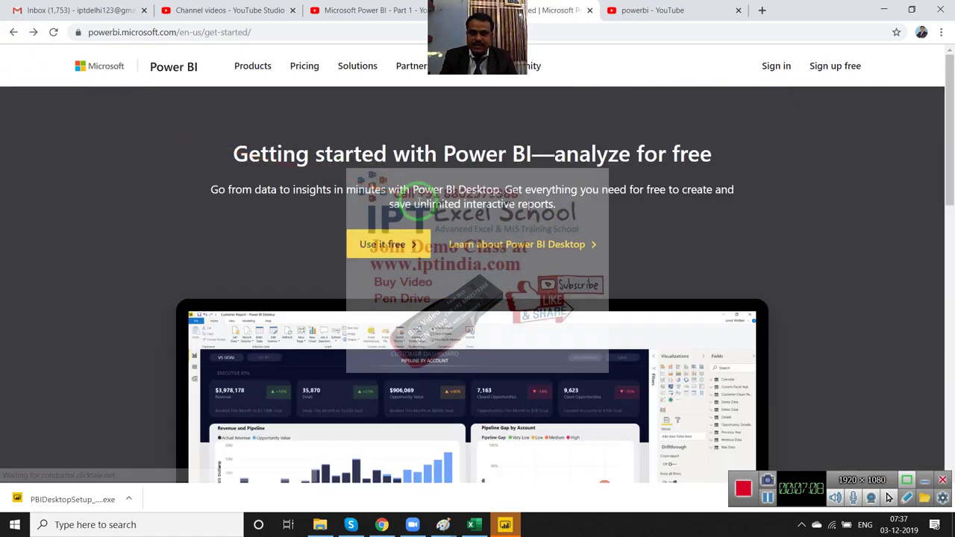
# Scroll the Getting started page, view the Power BI Desktop overview, and return.
pyautogui.scroll(-1, 468, 284)
pyautogui.scroll(-1, 469, 285)
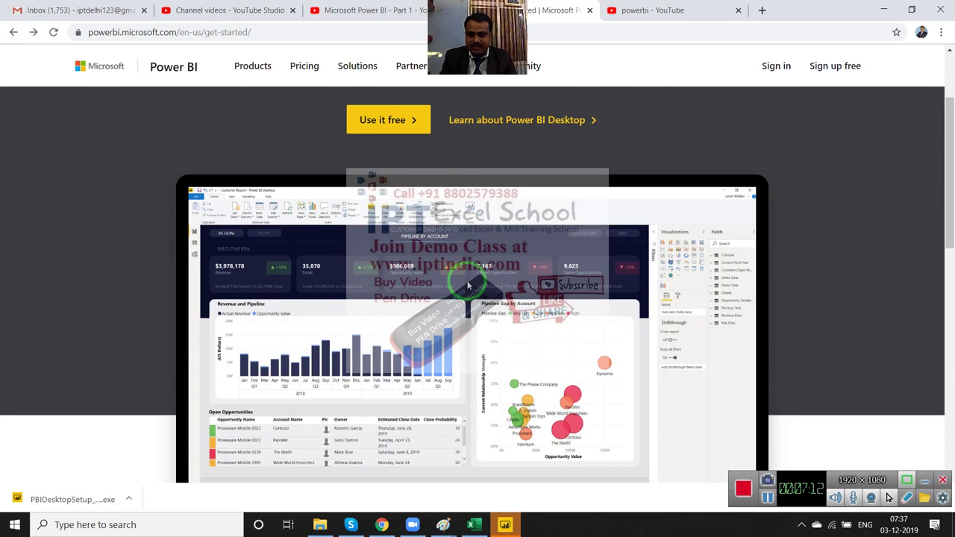
pyautogui.scroll(-2, 469, 285)
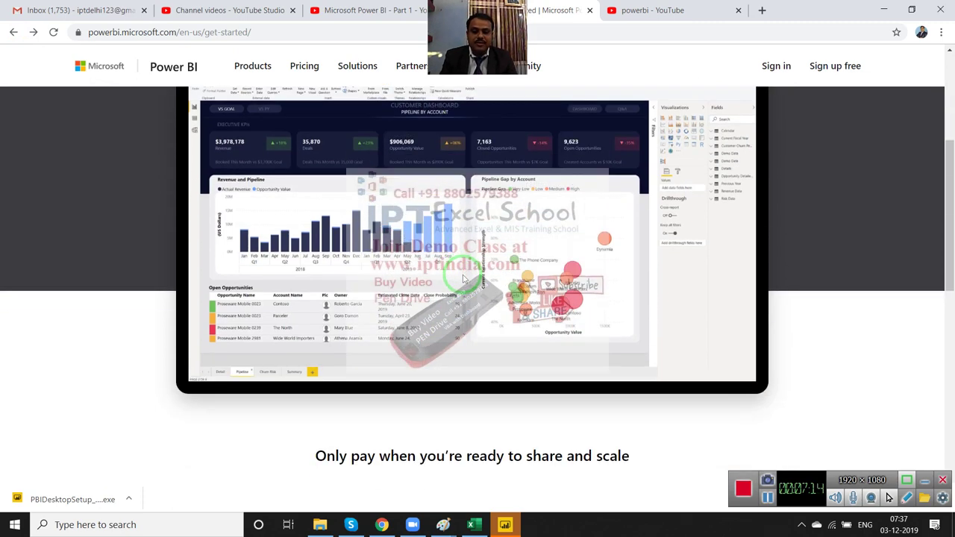
pyautogui.scroll(-2, 464, 279)
pyautogui.scroll(-4, 463, 279)
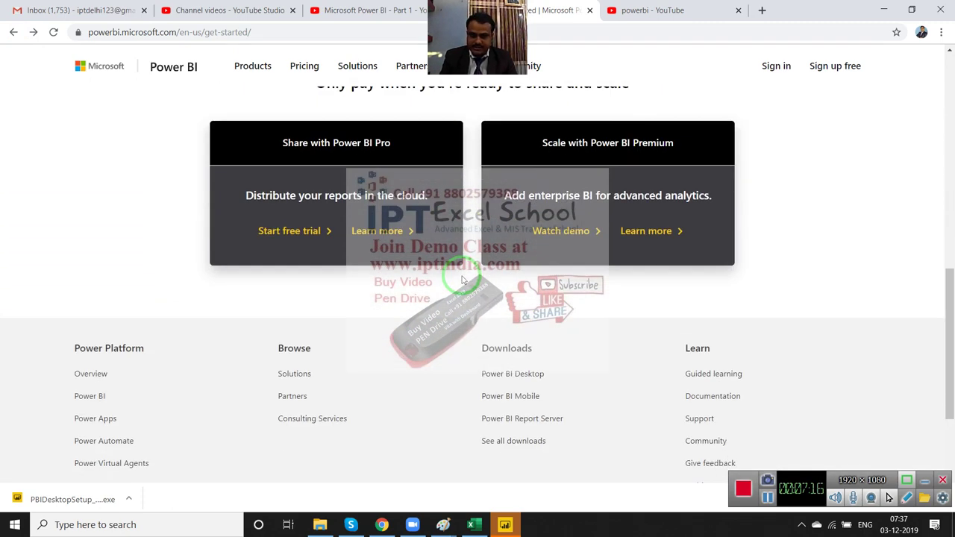
pyautogui.scroll(1, 463, 280)
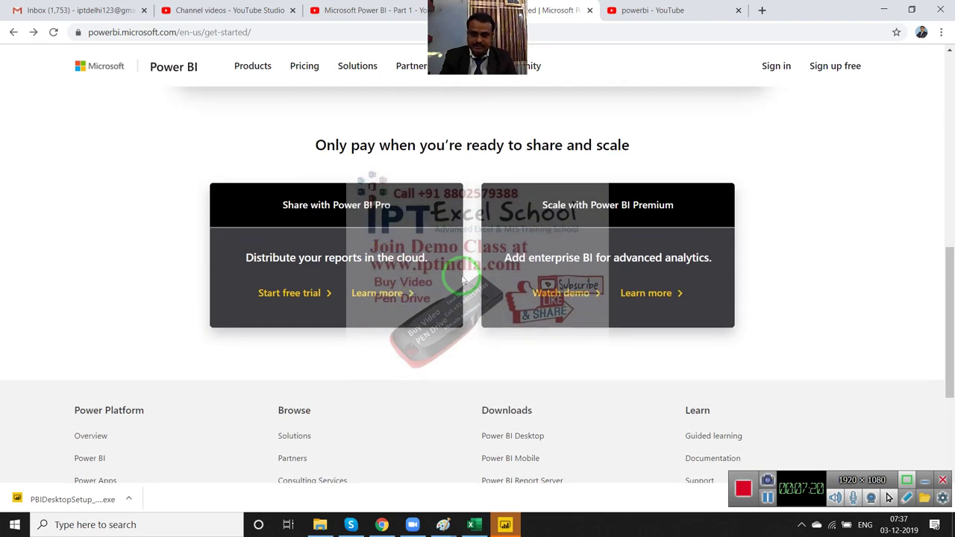
pyautogui.scroll(3, 462, 280)
pyautogui.scroll(4, 463, 280)
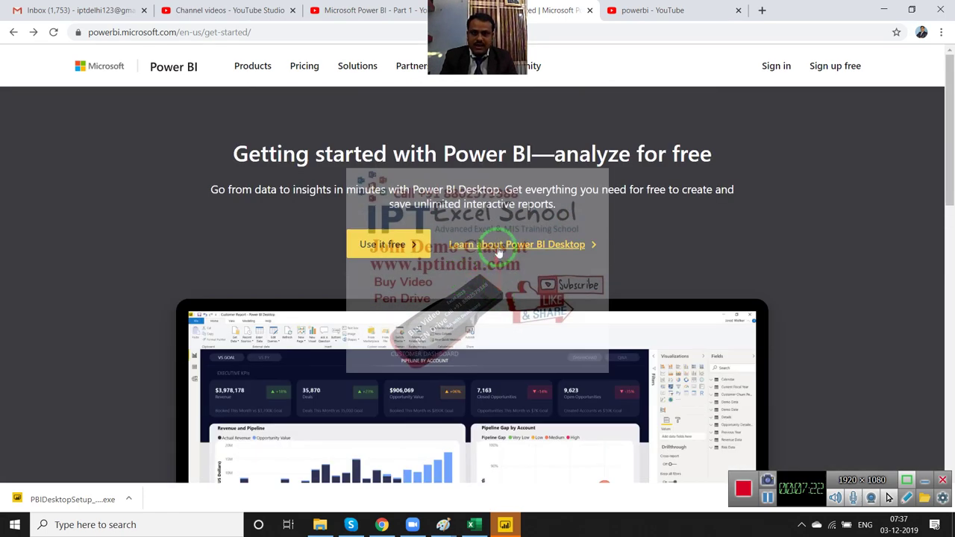
pyautogui.click(498, 252)
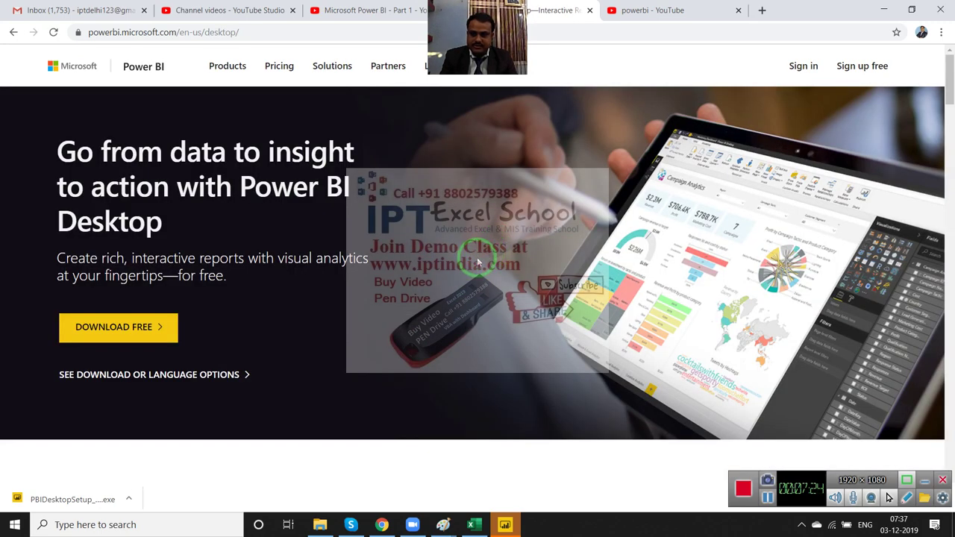
pyautogui.moveTo(886, 66)
pyautogui.mouseDown()
pyautogui.moveTo(602, 215)
pyautogui.moveTo(526, 287)
pyautogui.mouseUp()
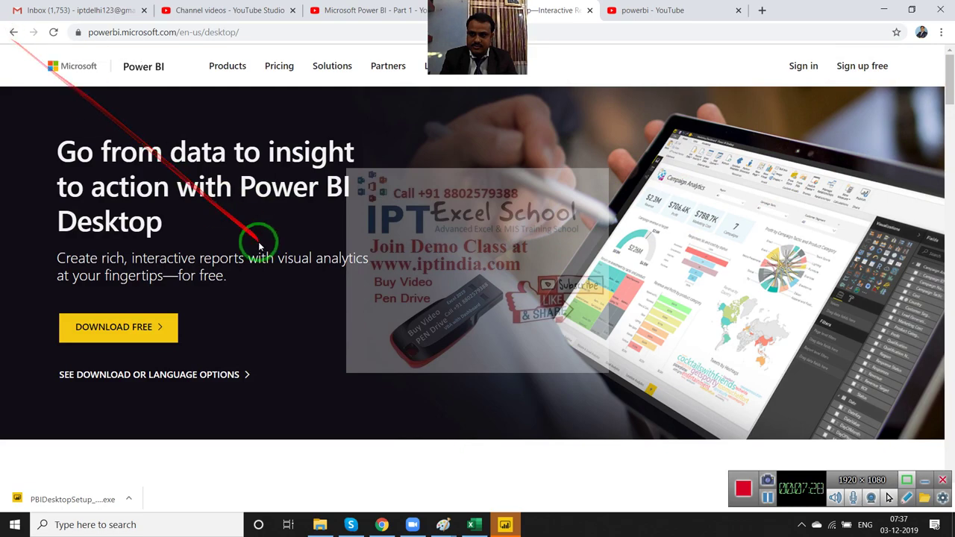
pyautogui.scroll(-3, 260, 246)
pyautogui.scroll(3, 260, 246)
pyautogui.click(14, 32)
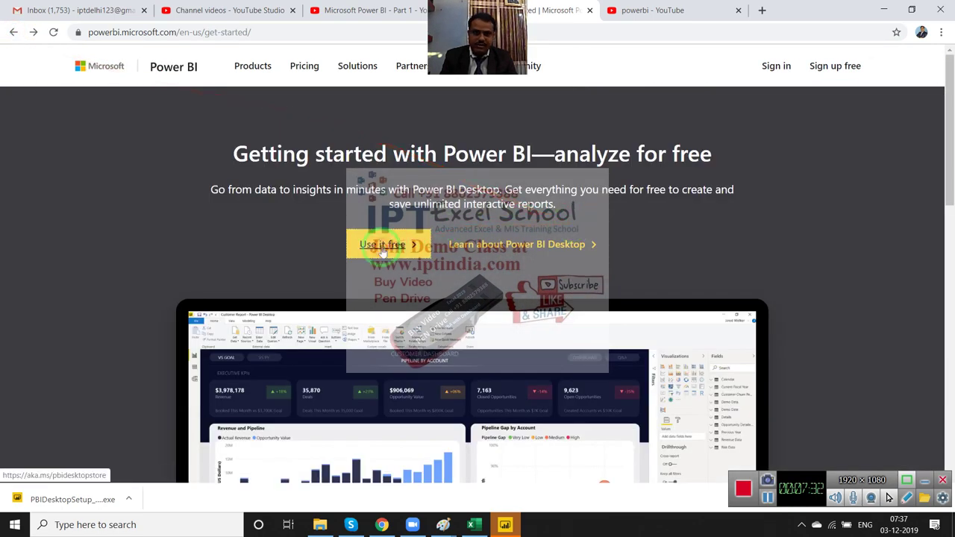
# Choose 'Use it free', cancel the Microsoft Store prompt, and return to the Power BI tab.
pyautogui.click(382, 246)
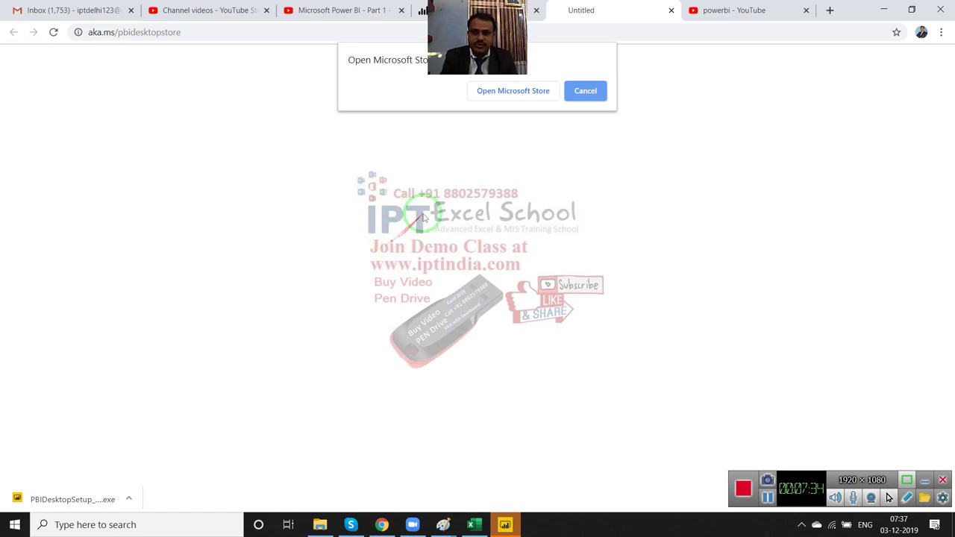
pyautogui.click(576, 93)
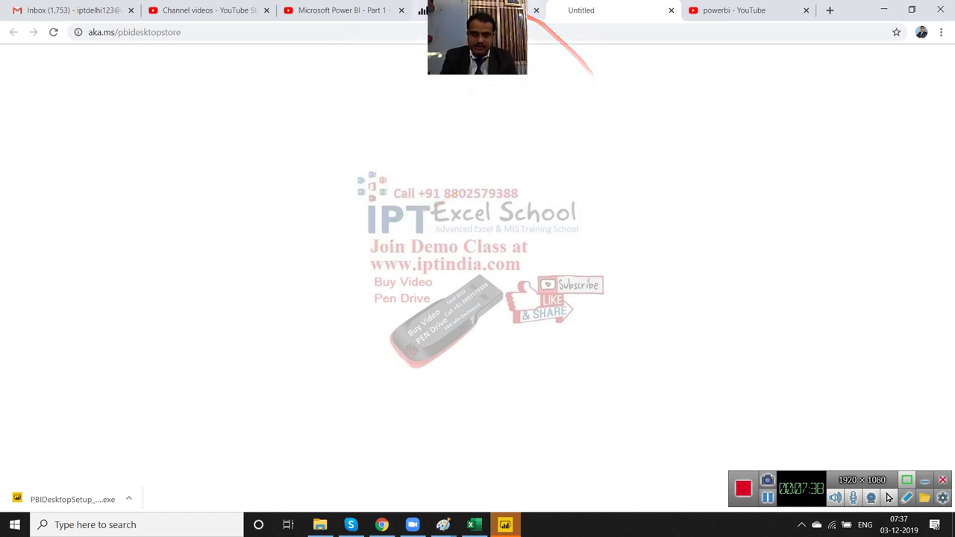
pyautogui.click(523, 11)
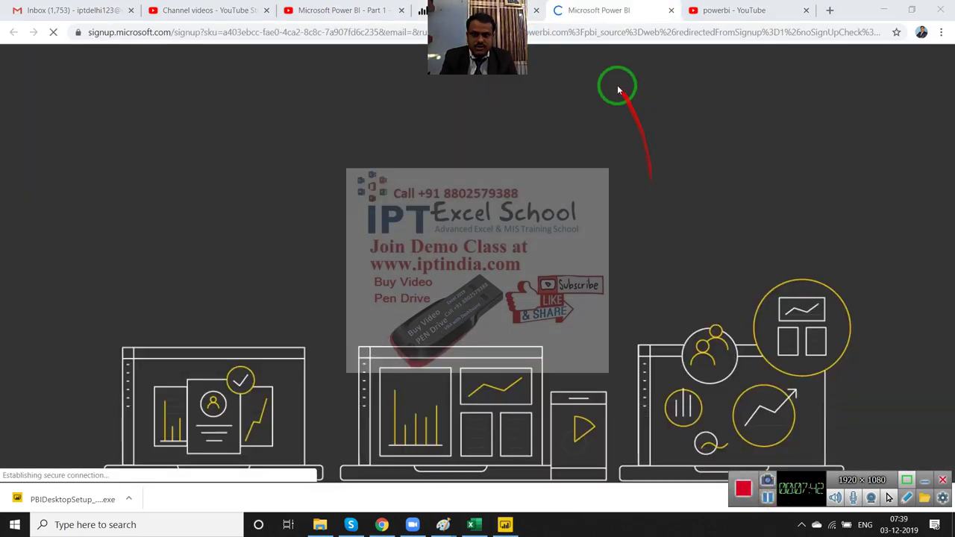
# Start the Power BI Pro free trial and enter the work e-mail address in the Get started form.
pyautogui.click(477, 10)
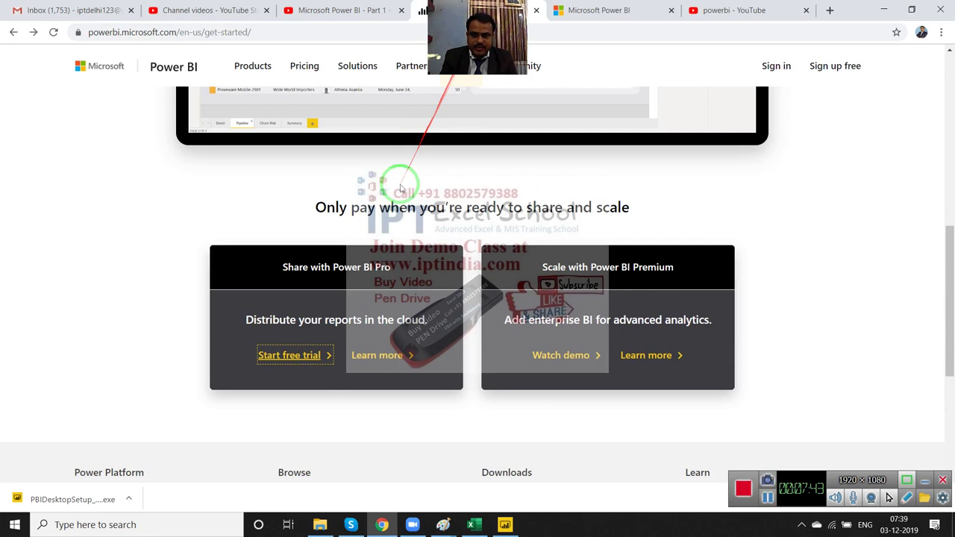
pyautogui.click(299, 359)
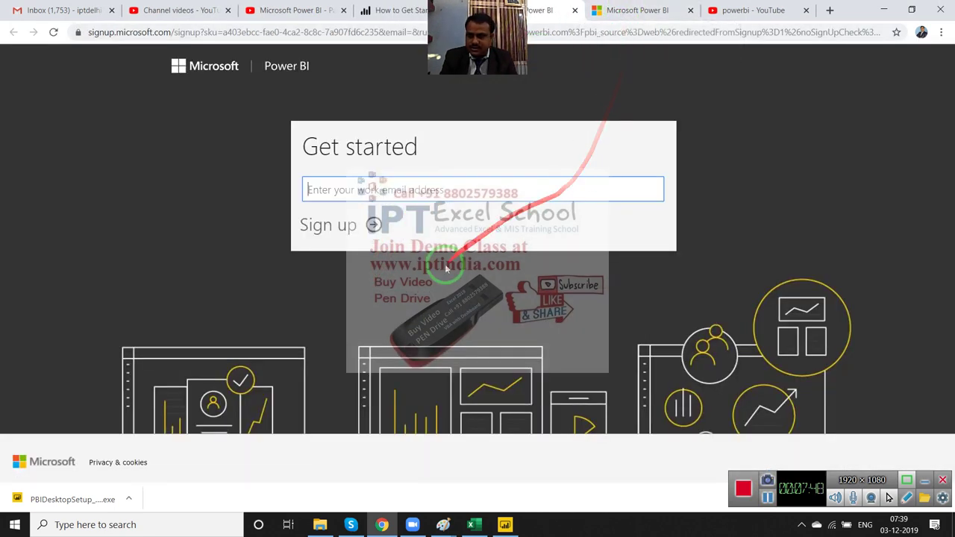
pyautogui.click(327, 191)
pyautogui.click(328, 190)
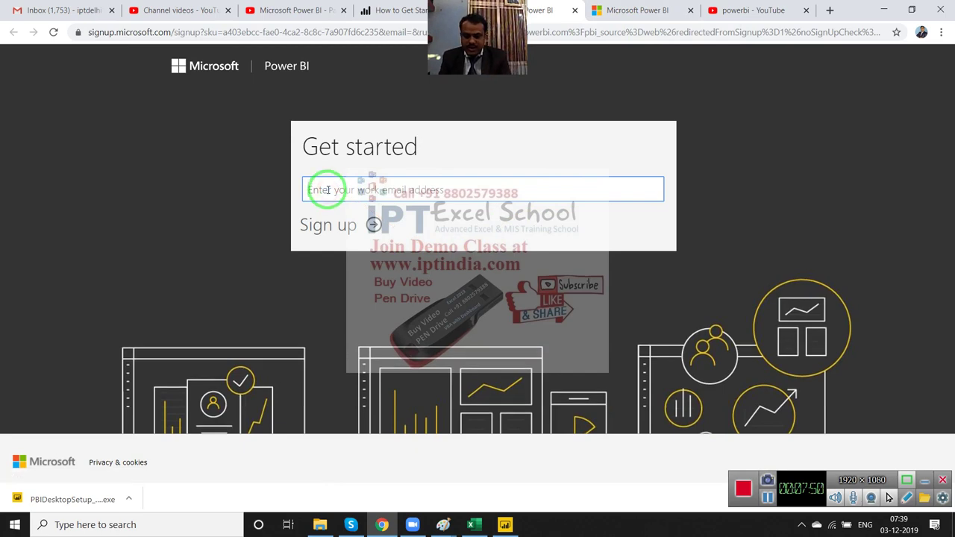
pyautogui.write('IPT')
pyautogui.press('BackSpace')
pyautogui.press('BackSpace')
pyautogui.press('BackSpace')
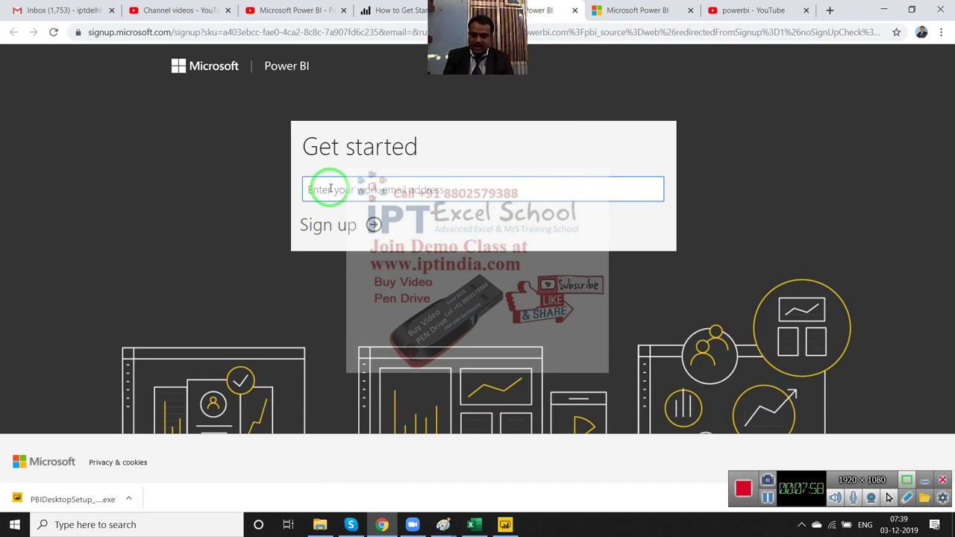
pyautogui.write('KUMAR')
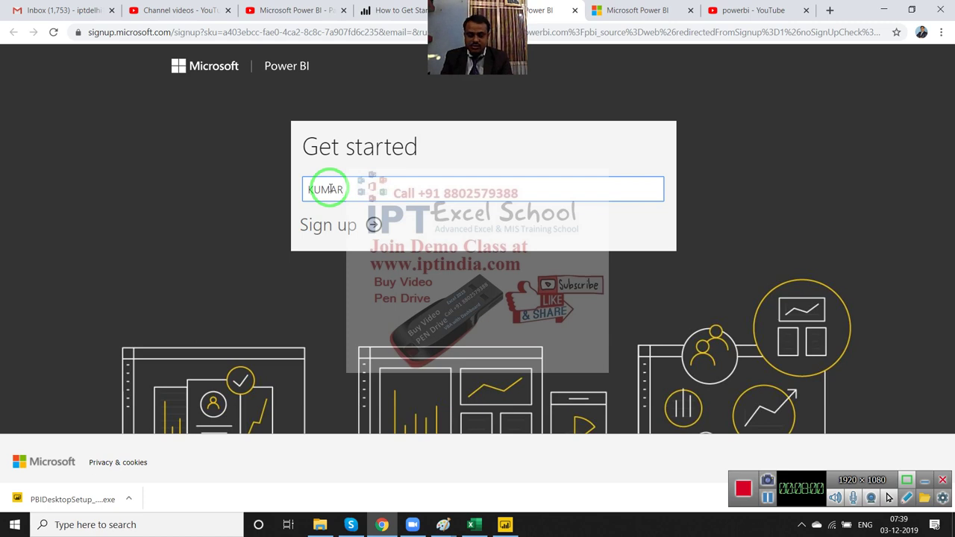
pyautogui.press('BackSpace')
pyautogui.press('BackSpace')
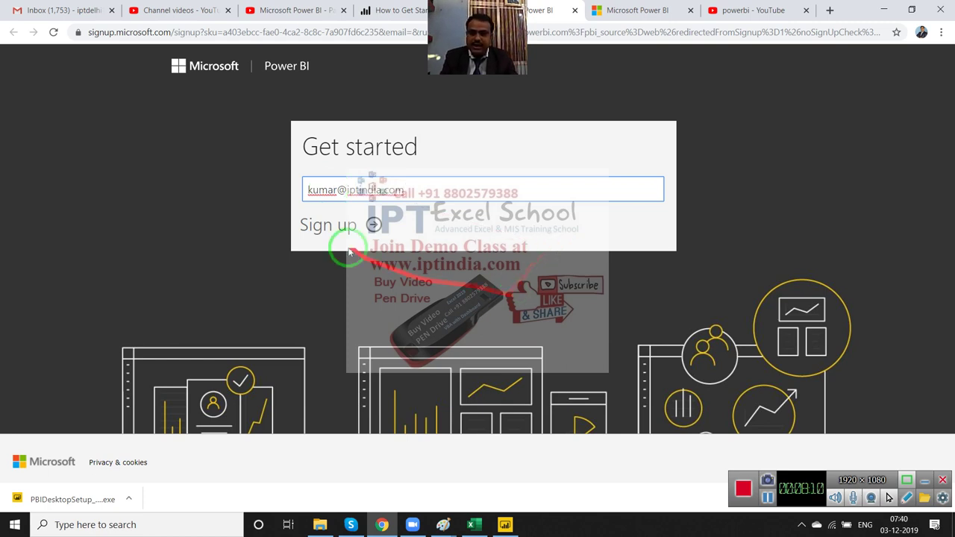
# Submit the work e-mail, continue to the existing account's password prompt, then return to the Power BI tab.
pyautogui.click(373, 224)
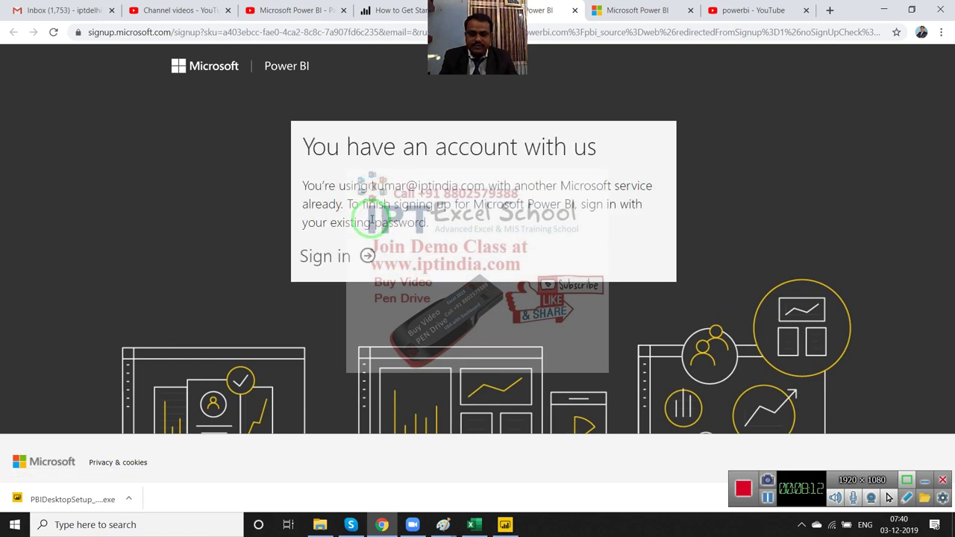
pyautogui.click(358, 255)
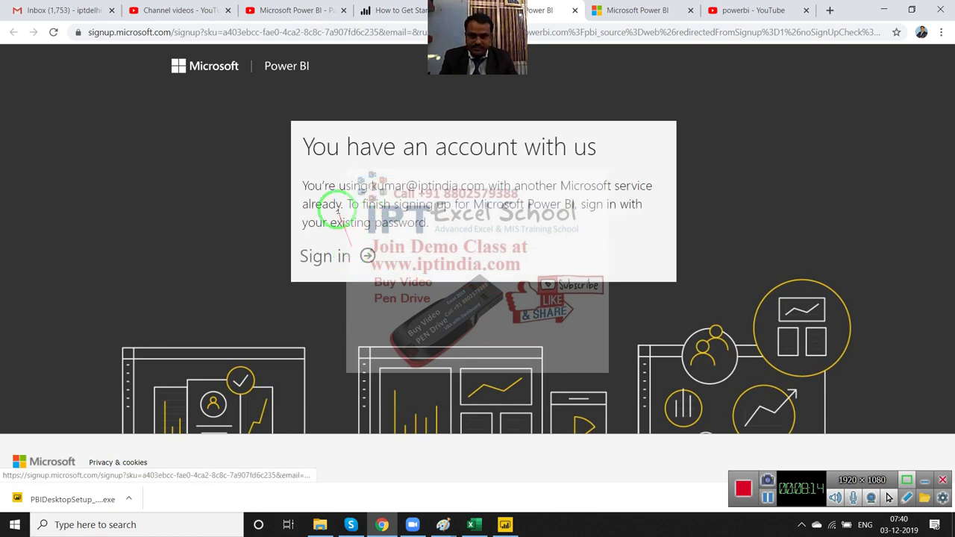
pyautogui.click(369, 256)
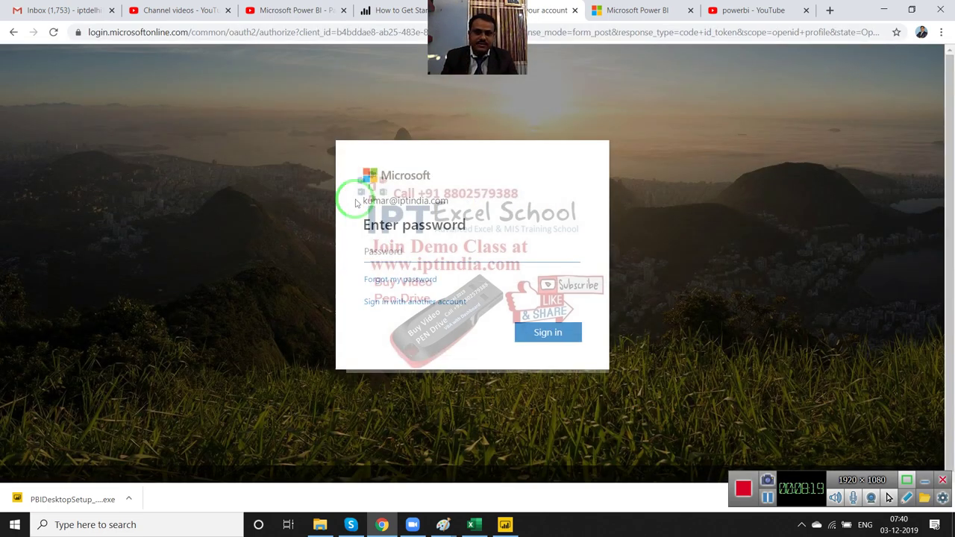
pyautogui.click(378, 246)
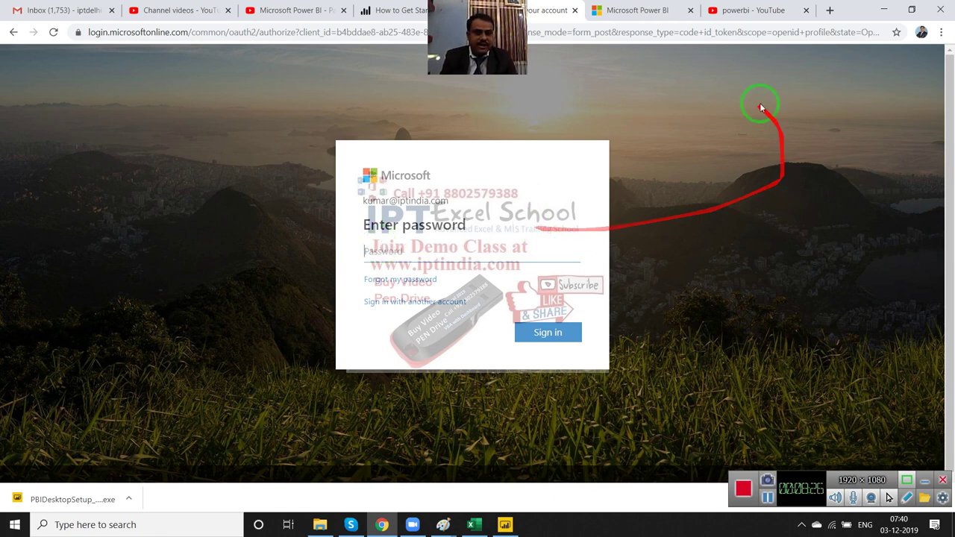
pyautogui.click(657, 10)
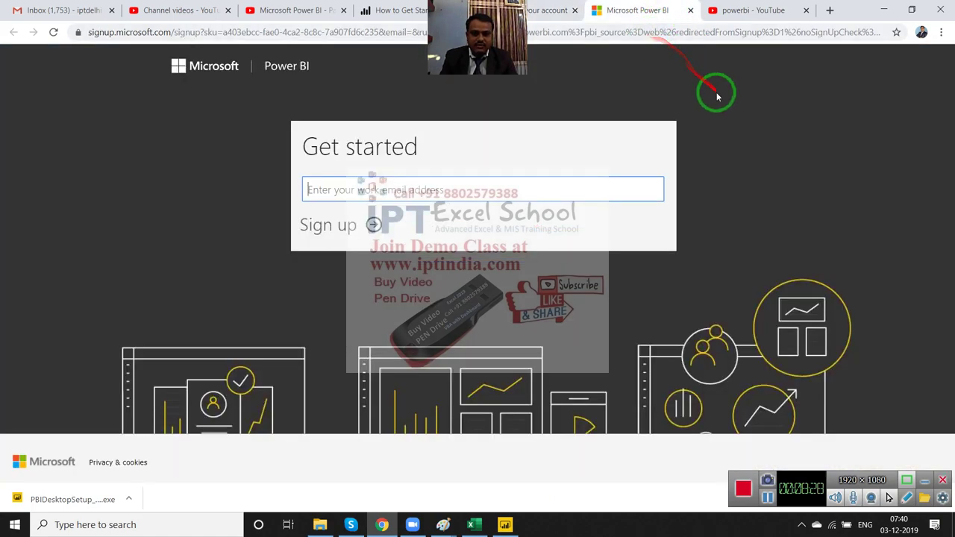
# Load edx.org in the YouTube tab via the address bar.
pyautogui.moveTo(579, 27); pyautogui.dragTo(685, 30)
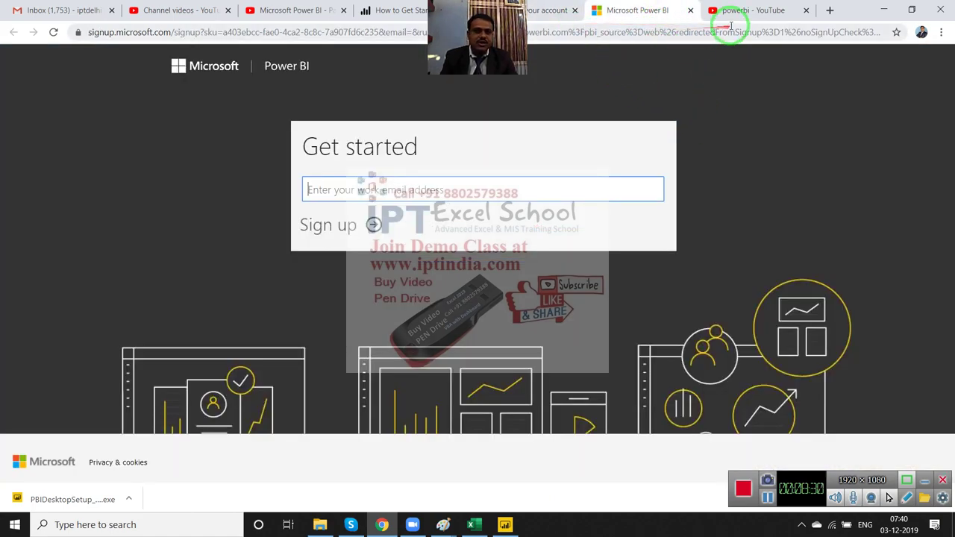
pyautogui.click(735, 13)
pyautogui.click(536, 37)
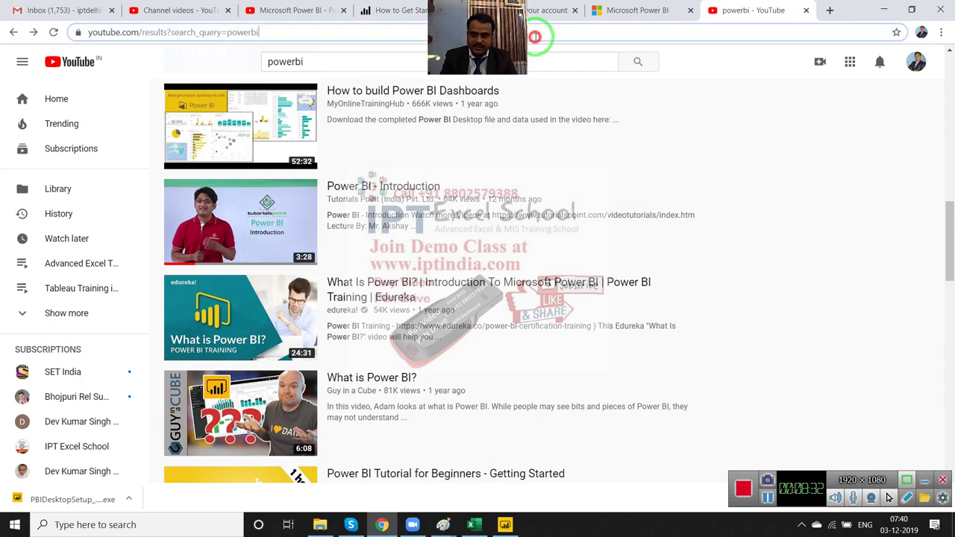
pyautogui.write('e')
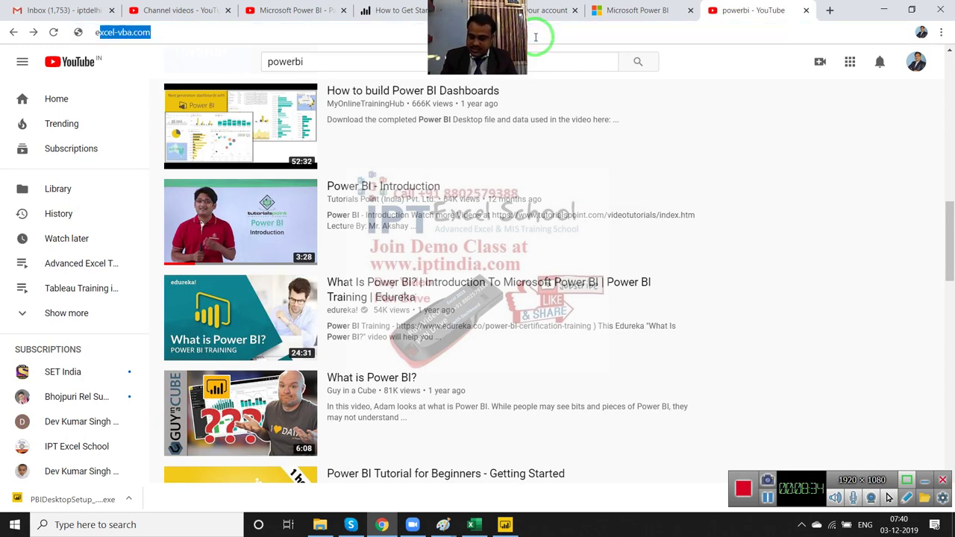
pyautogui.write('d')
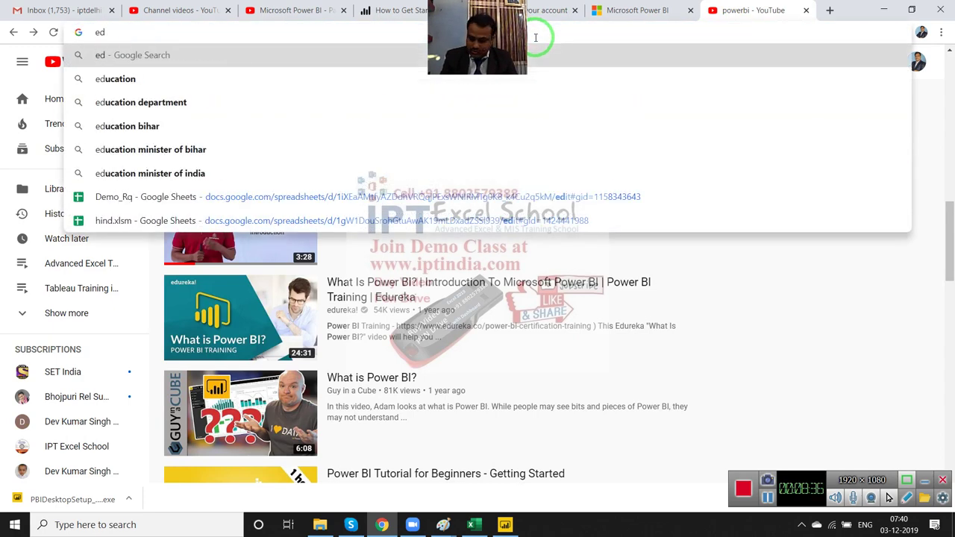
pyautogui.write('x')
pyautogui.press('BackSpace')
pyautogui.write('x')
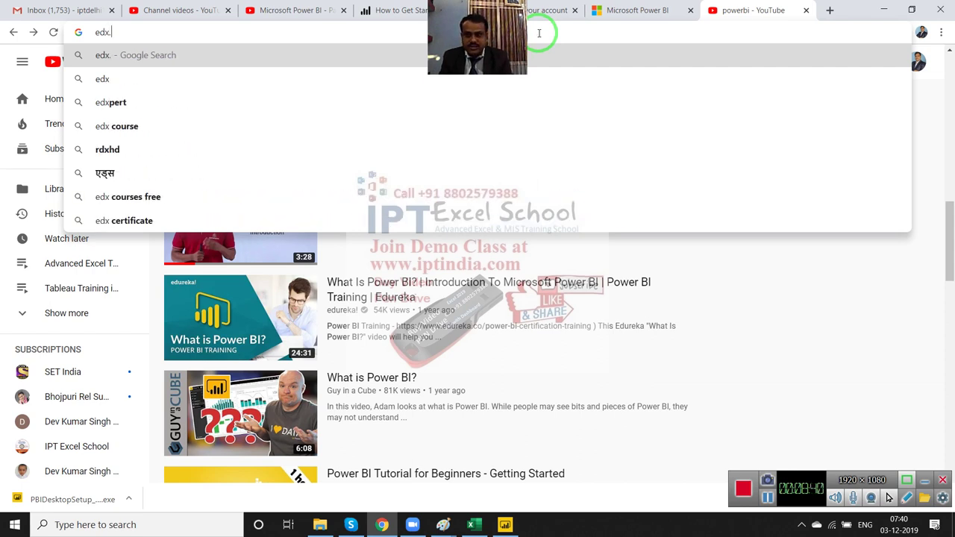
pyautogui.write('.o')
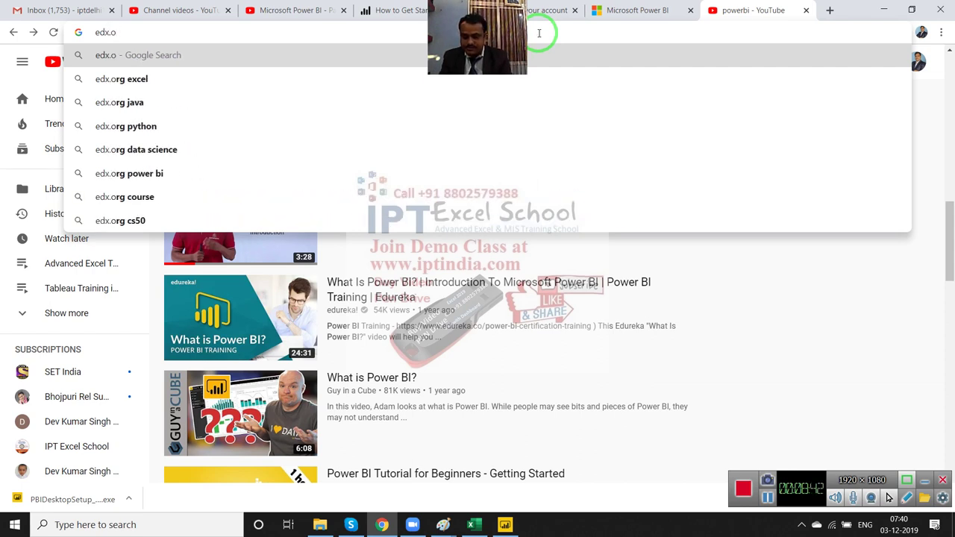
pyautogui.write('rg')
pyautogui.press('Return')
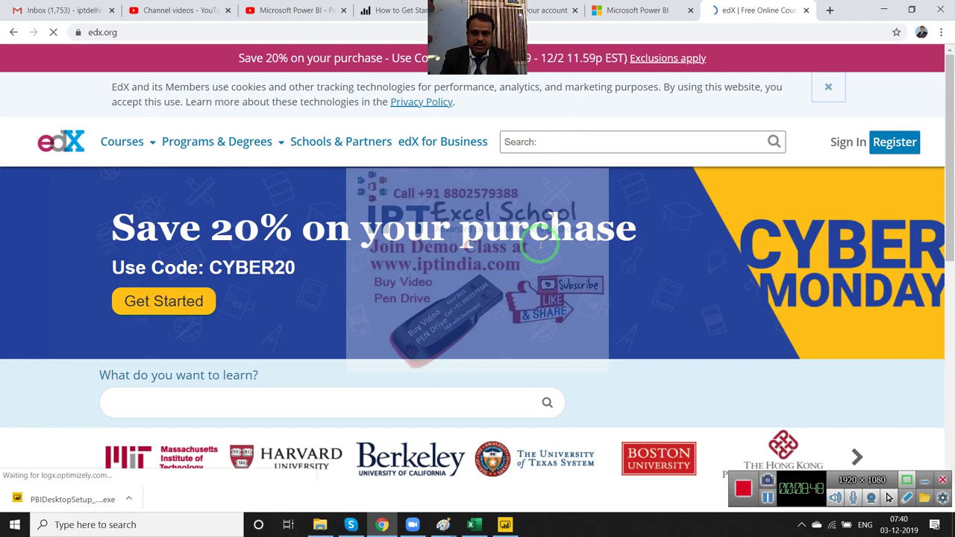
# Browse the edX home page's Cyber Monday offer and Popular Subjects, closing the cookie banner.
pyautogui.scroll(-3, 361, 124)
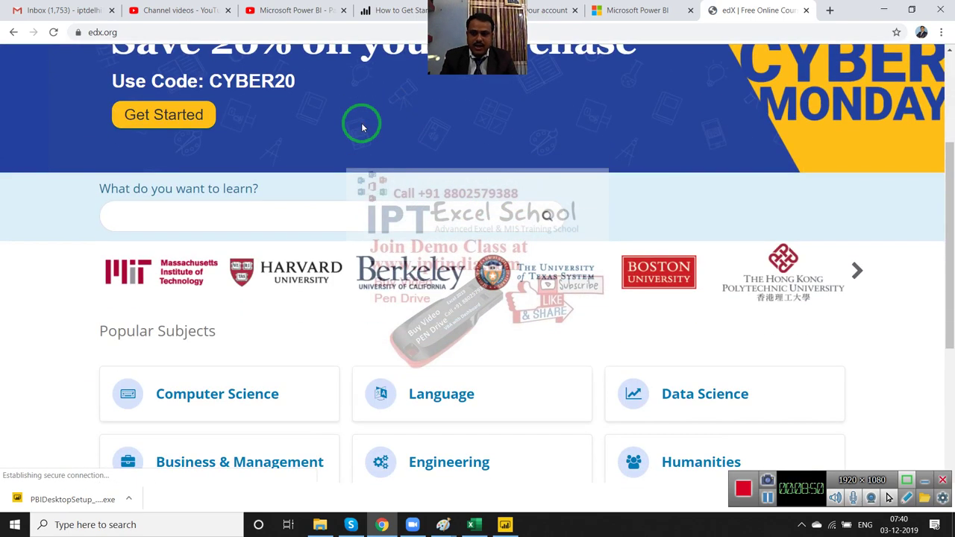
pyautogui.scroll(-3, 361, 128)
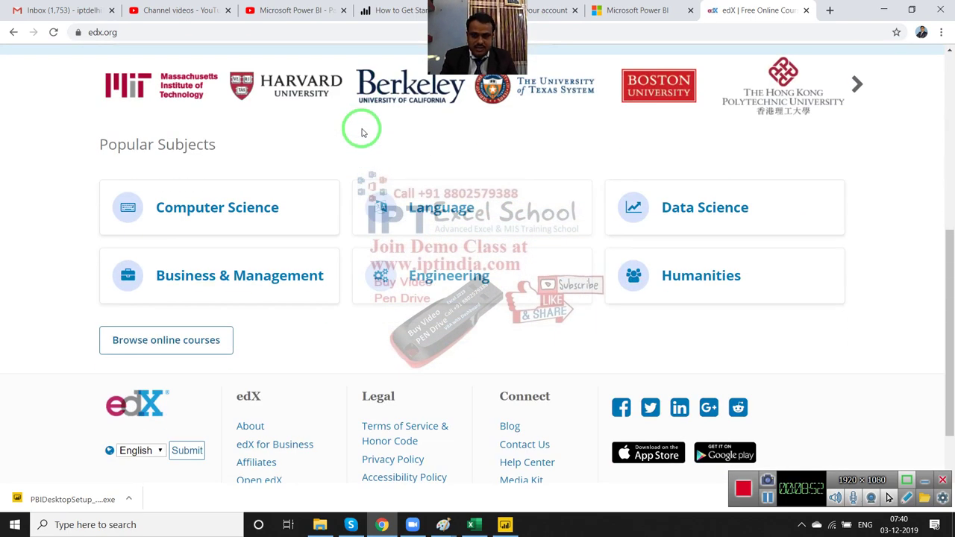
pyautogui.scroll(2, 391, 173)
pyautogui.scroll(3, 391, 172)
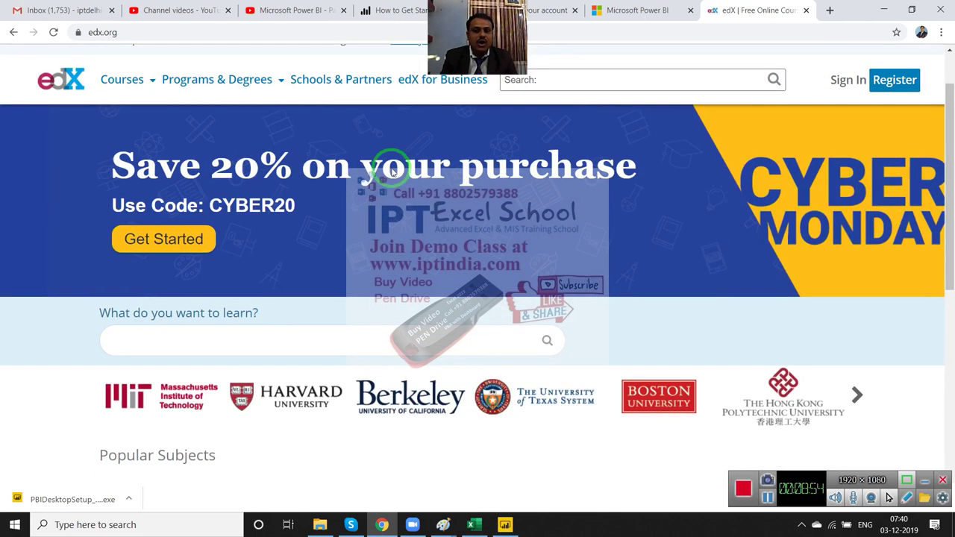
pyautogui.scroll(1, 392, 172)
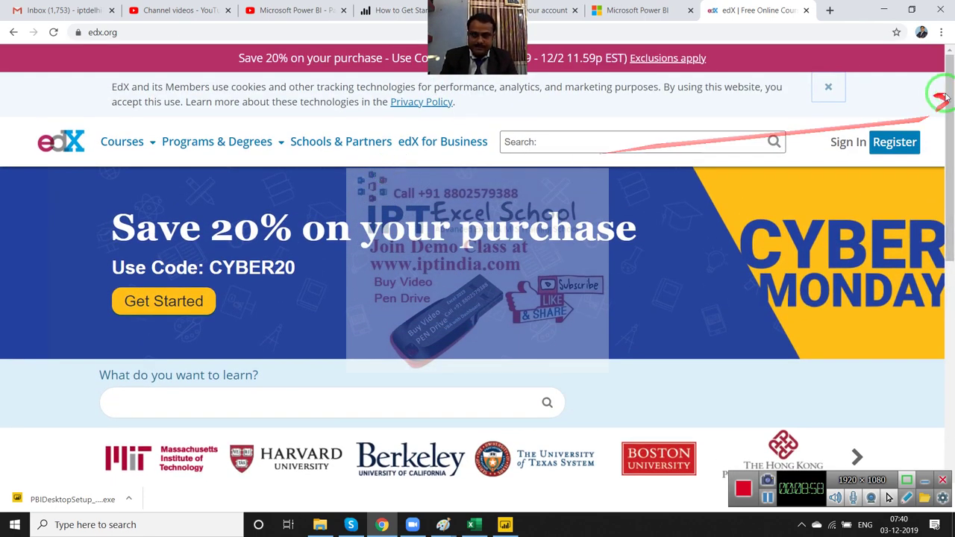
pyautogui.click(828, 87)
pyautogui.scroll(-1, 753, 202)
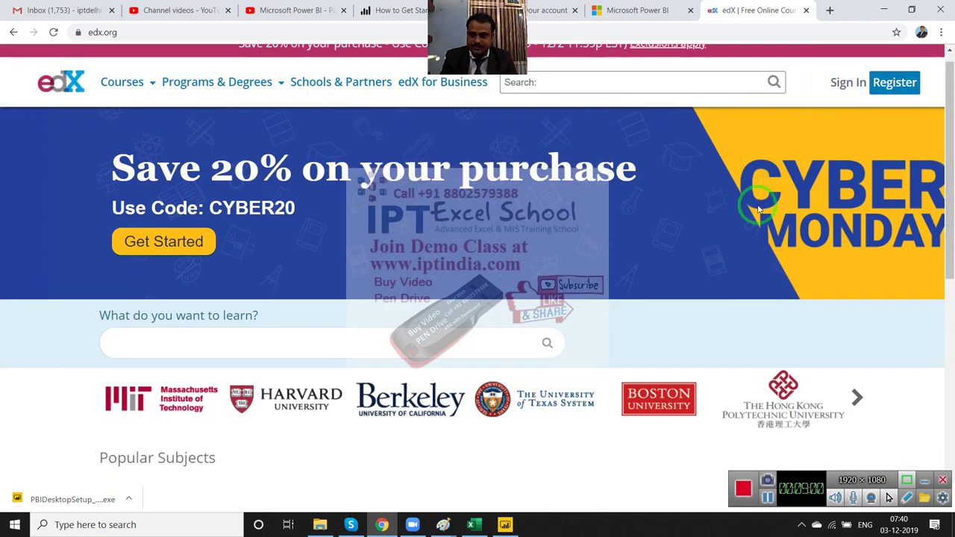
pyautogui.scroll(-3, 757, 205)
pyautogui.scroll(-2, 758, 209)
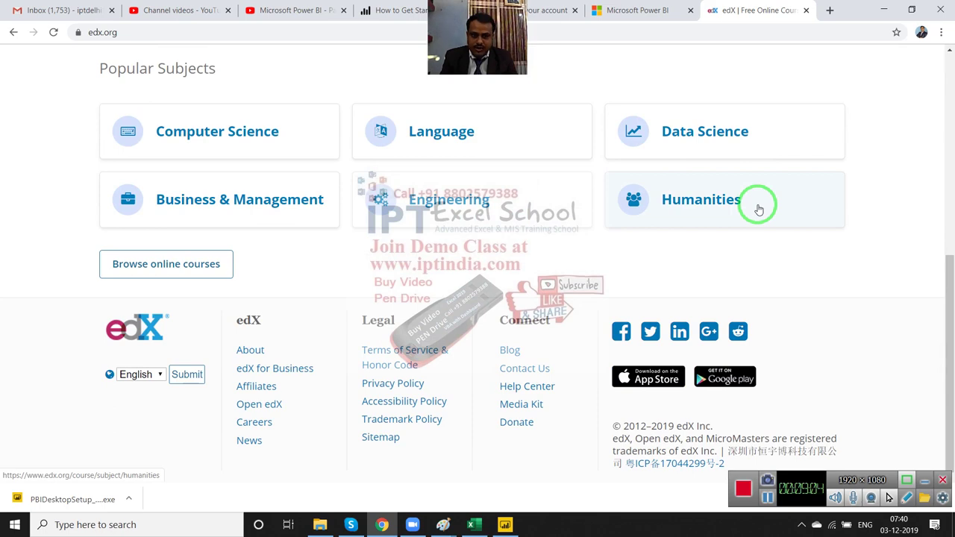
pyautogui.scroll(1, 758, 209)
pyautogui.scroll(3, 753, 201)
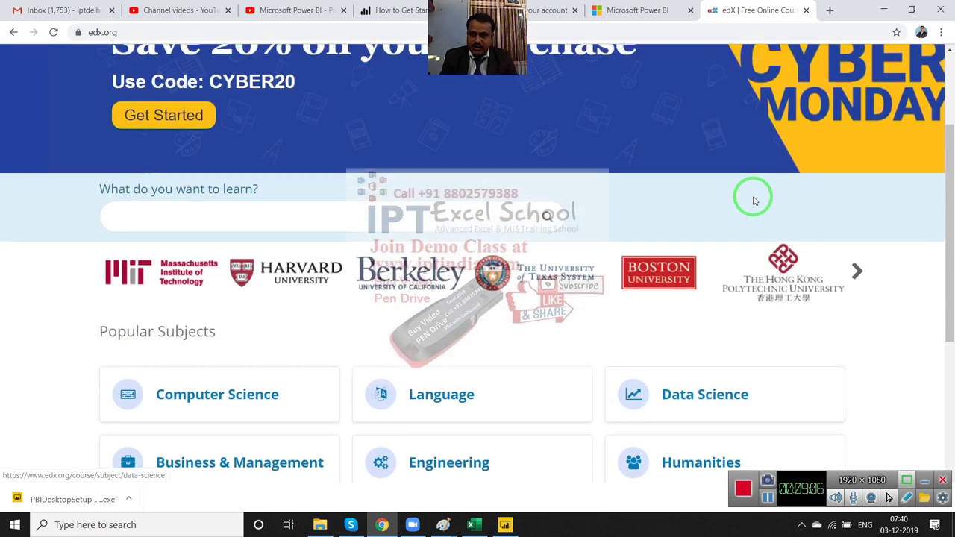
pyautogui.scroll(2, 754, 202)
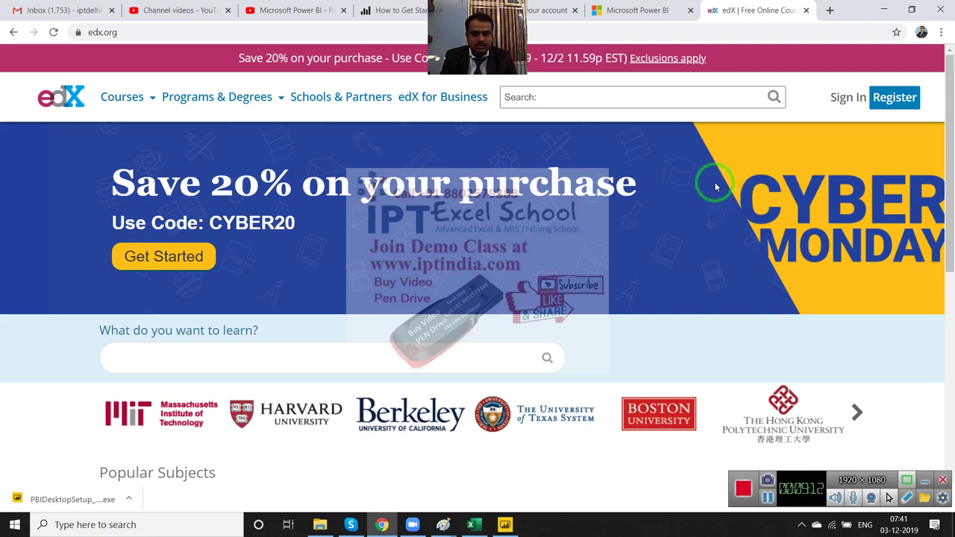
# Minimize Chrome, refresh the desktop, and close the Power BI Desktop window.
pyautogui.click(884, 11)
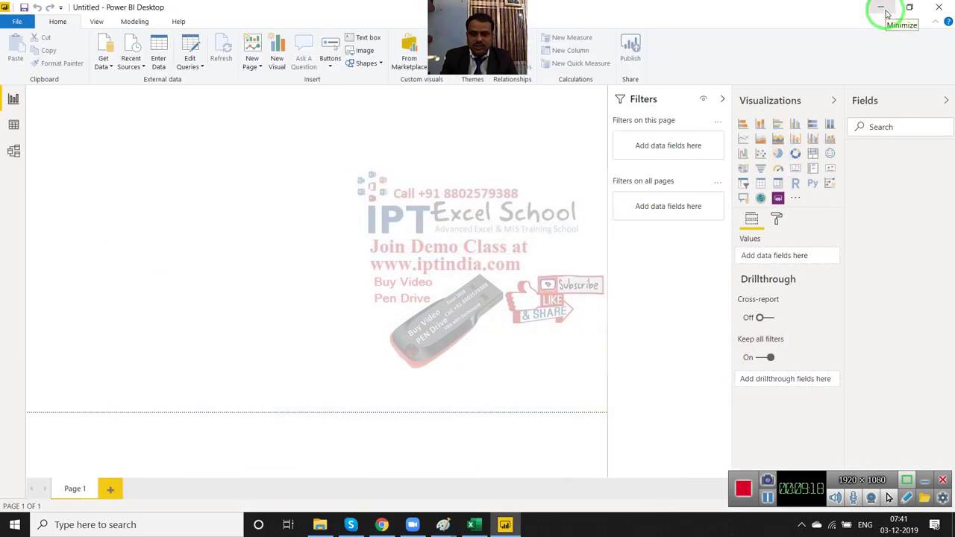
pyautogui.click(885, 12)
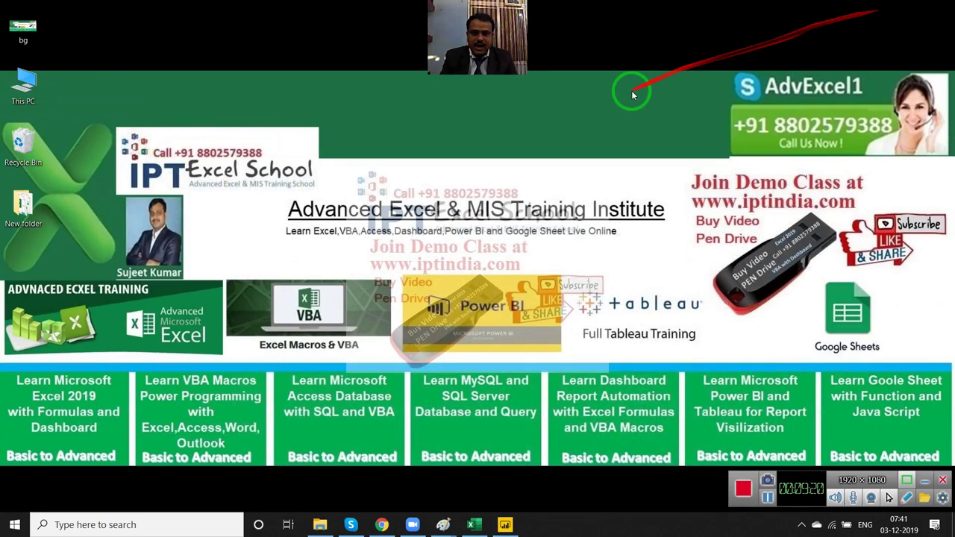
pyautogui.rightClick(628, 94)
pyautogui.click(653, 130)
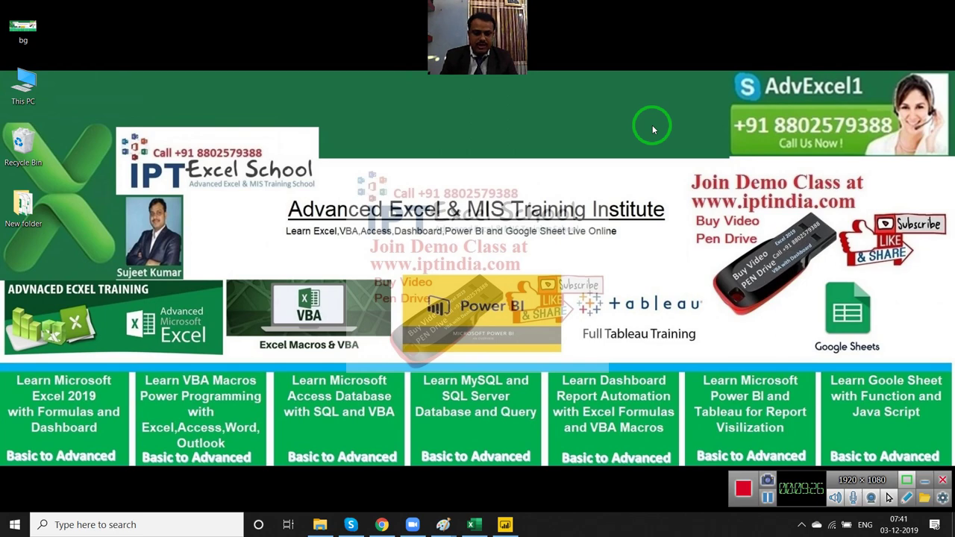
pyautogui.click(505, 524)
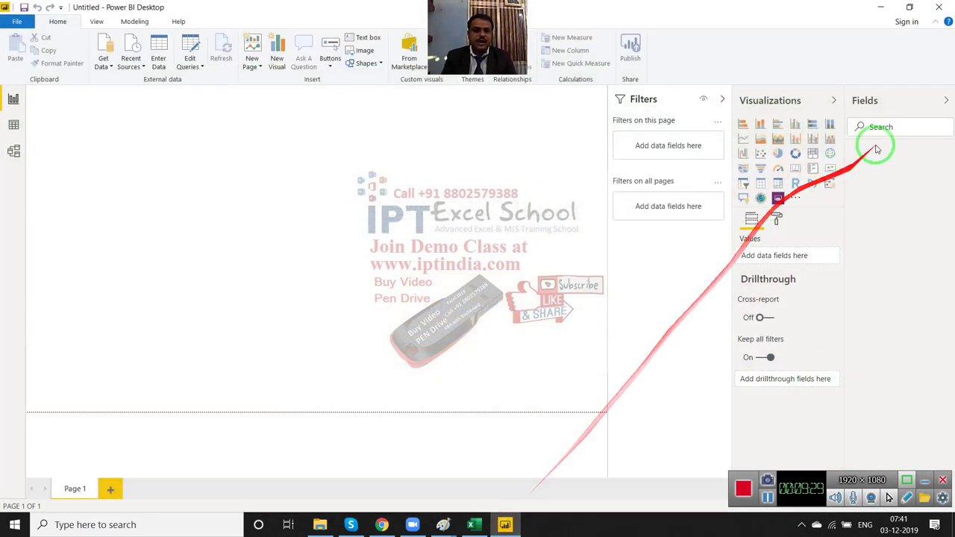
pyautogui.click(939, 7)
# Search the Start menu for 'pow' to find Power BI Desktop.
pyautogui.press('super')
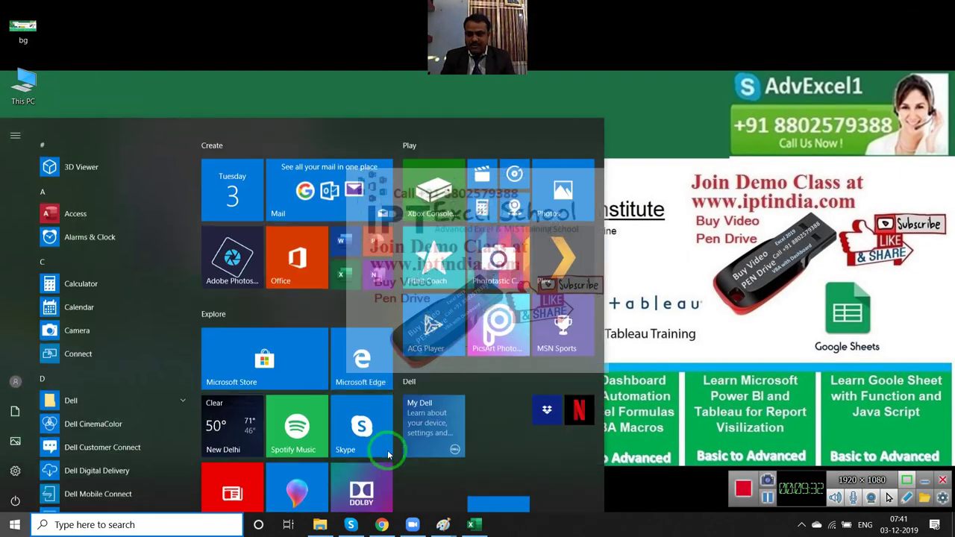
pyautogui.write('o')
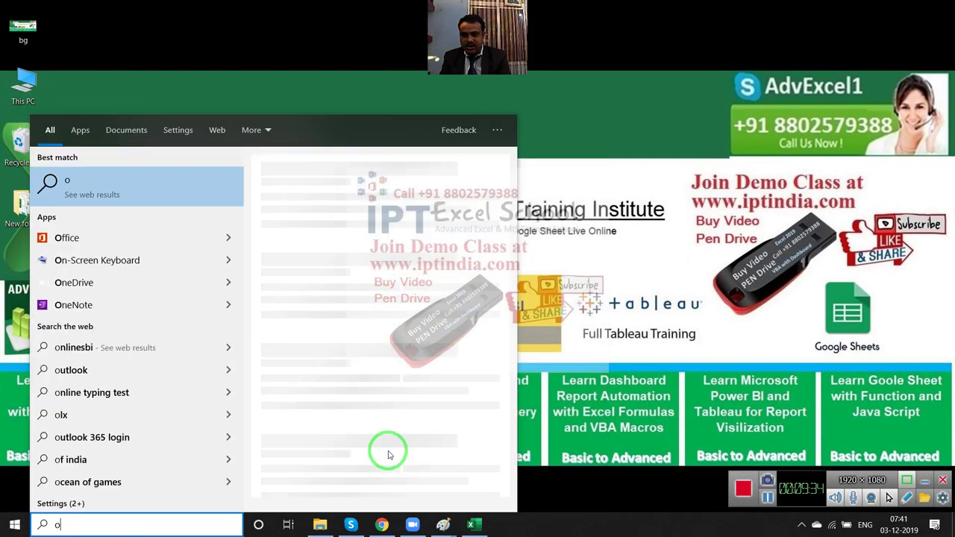
pyautogui.press('BackSpace')
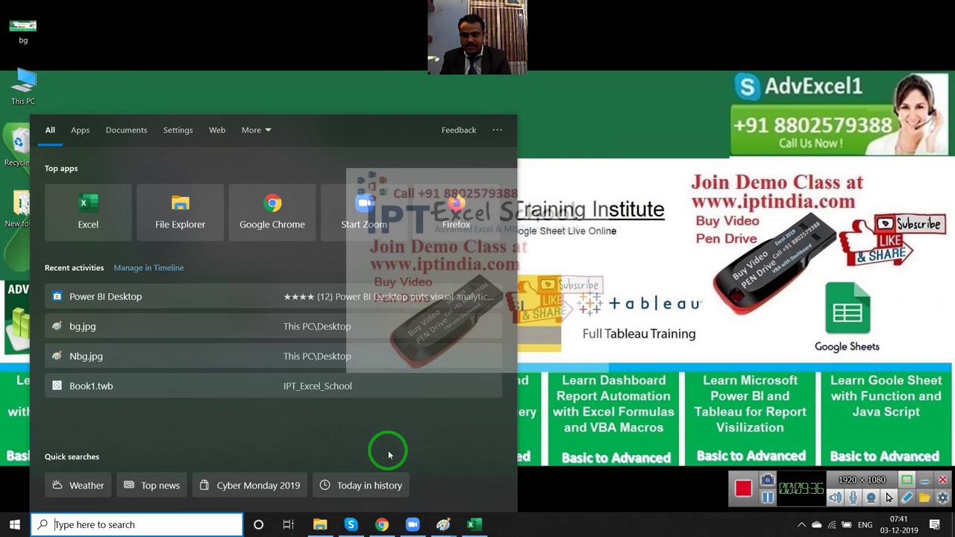
pyautogui.write('po')
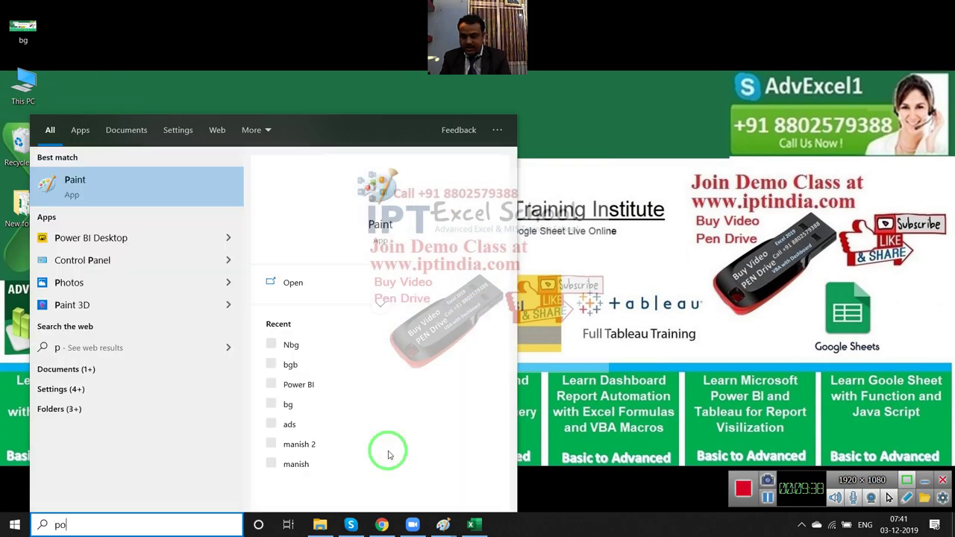
pyautogui.write('w')
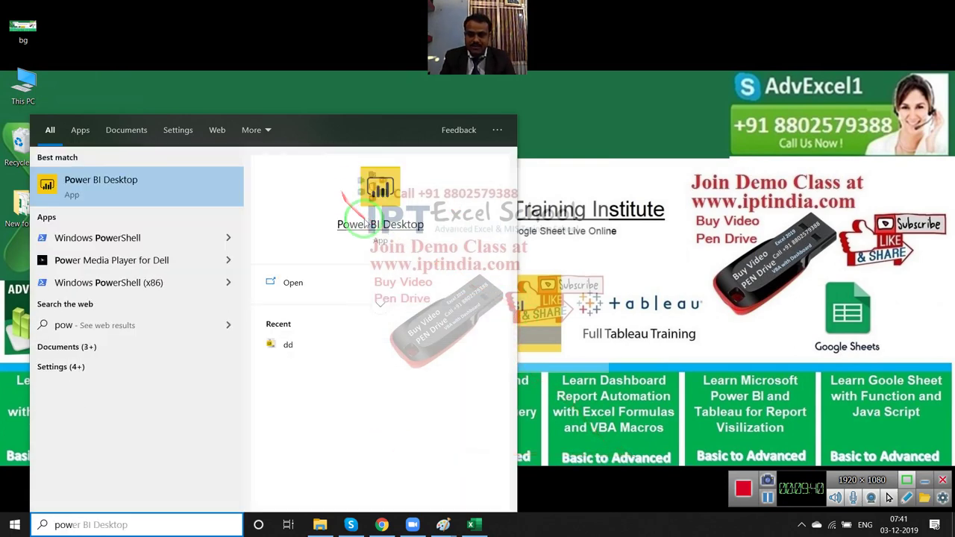
# Launch Power BI Desktop, close the welcome screen, and sign in with the work e-mail address.
pyautogui.click(369, 224)
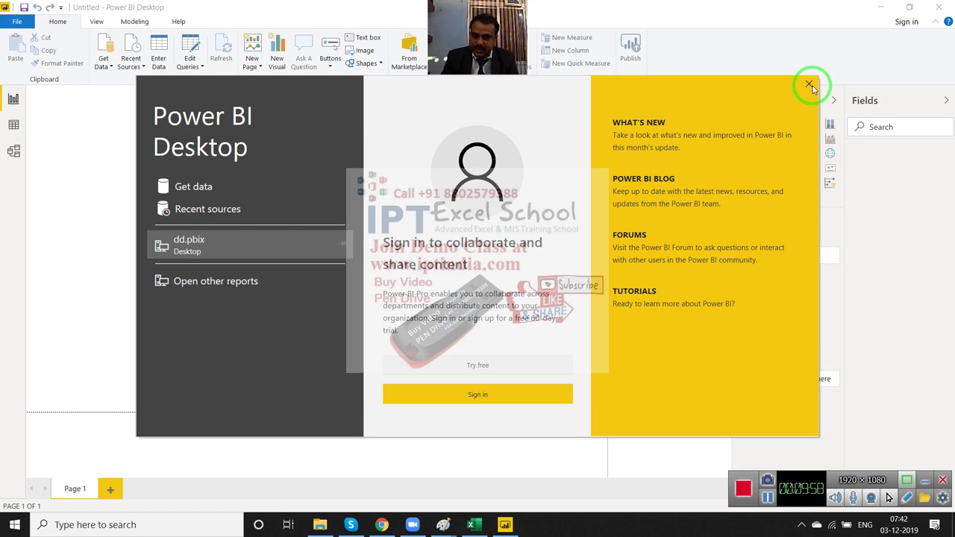
pyautogui.click(489, 404)
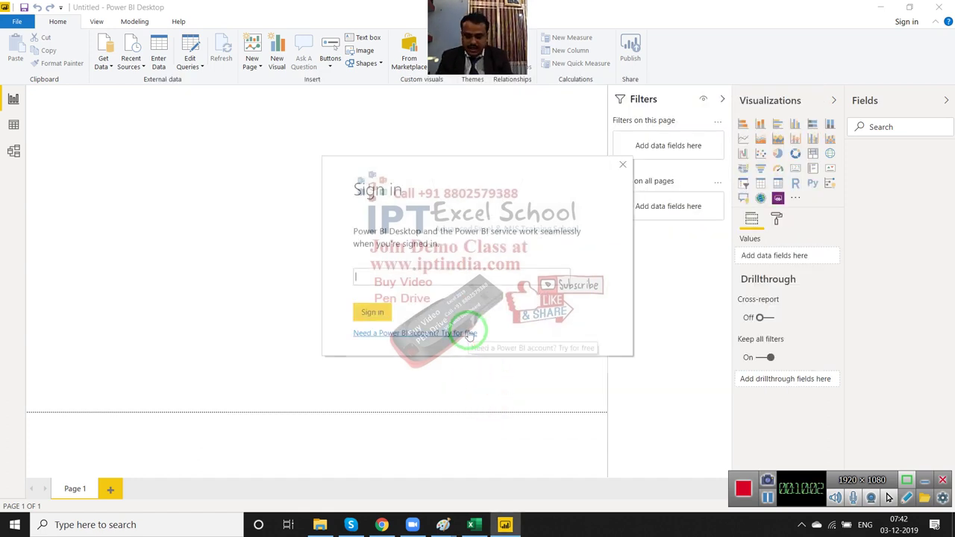
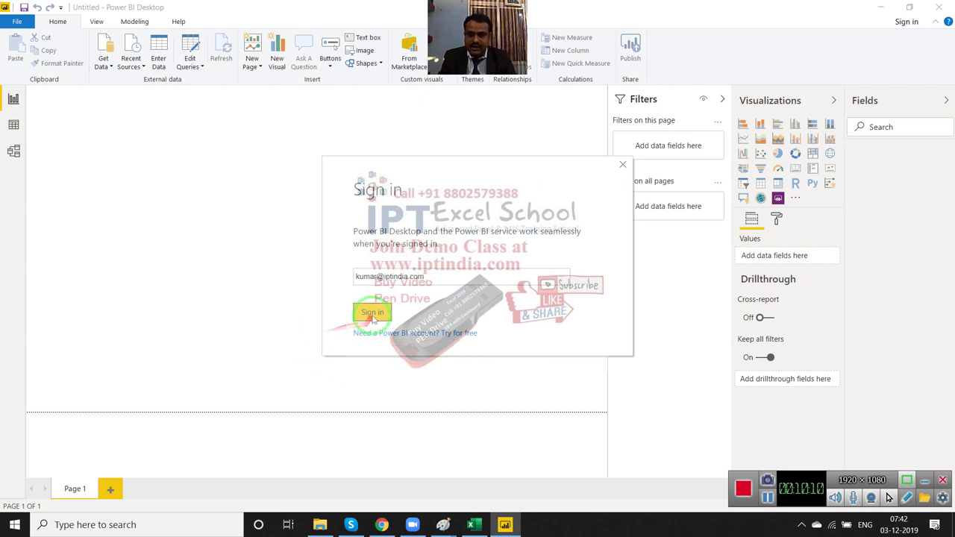
pyautogui.click(372, 314)
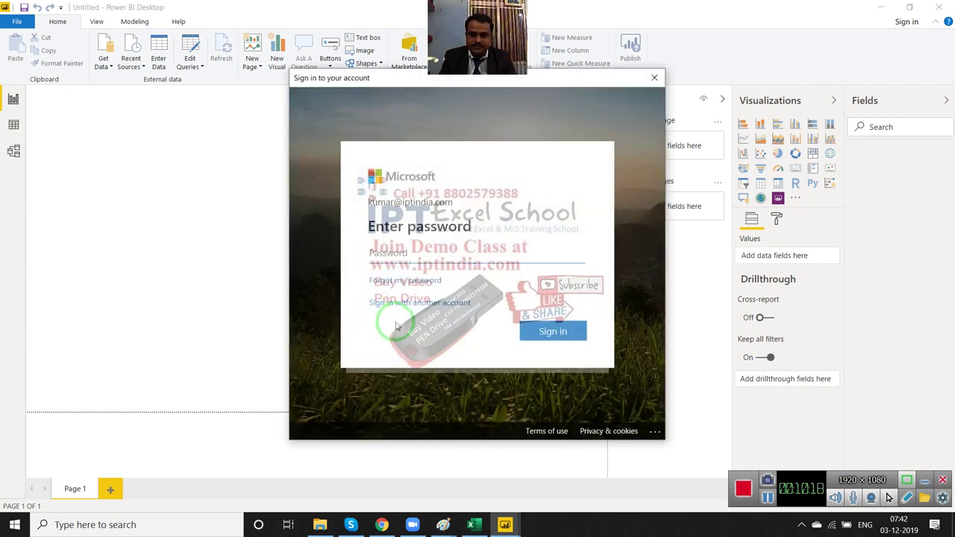
# Enter the account password and submit the Microsoft sign-in twice; both attempts are rejected as incorrect.
pyautogui.write('••')
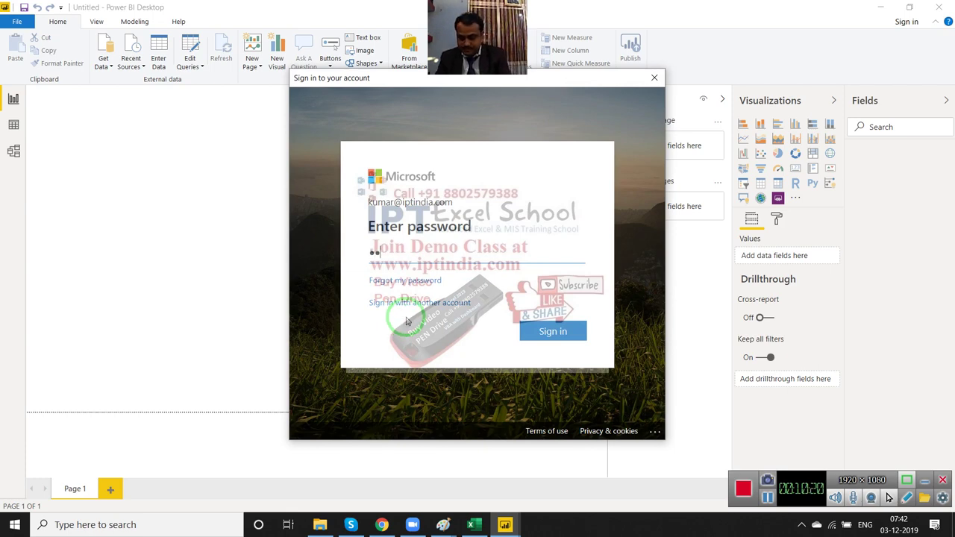
pyautogui.write('••••••')
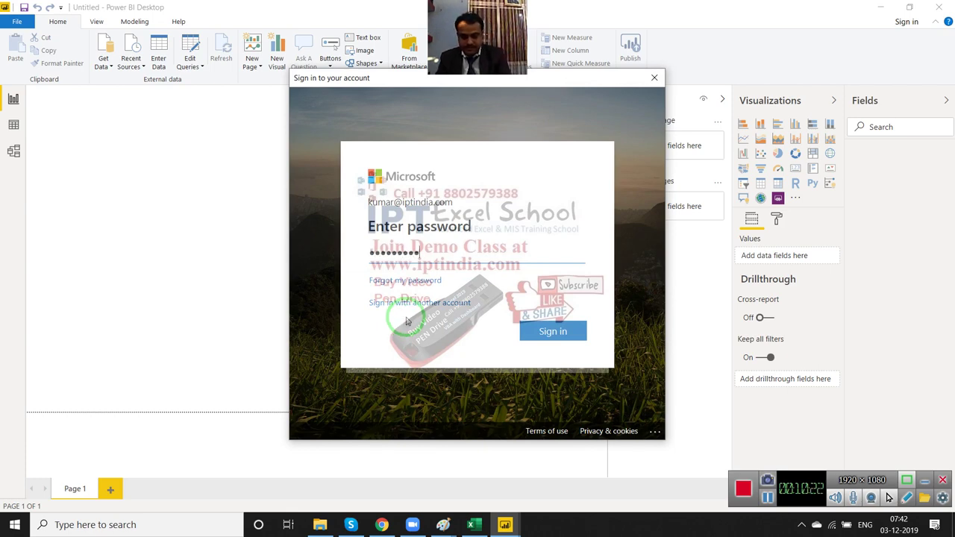
pyautogui.write('••')
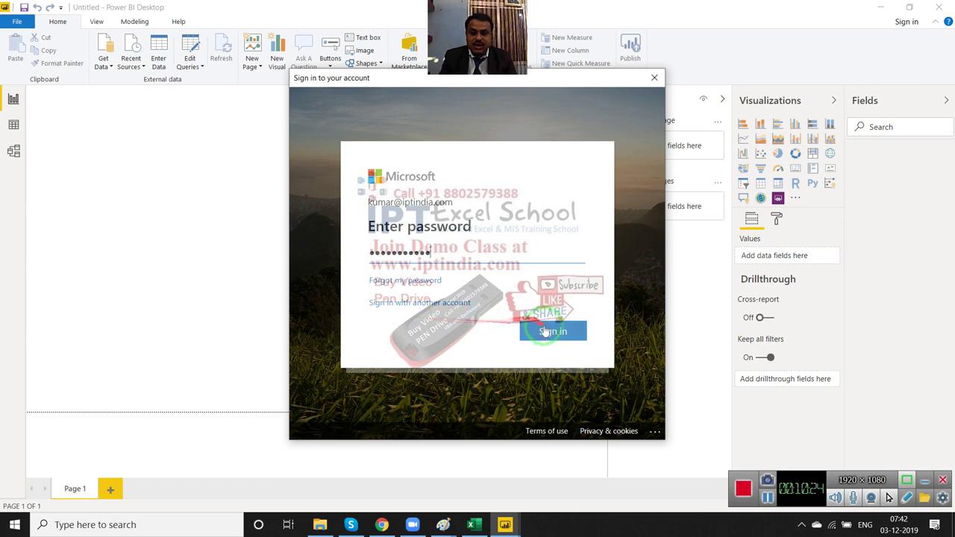
pyautogui.click(550, 328)
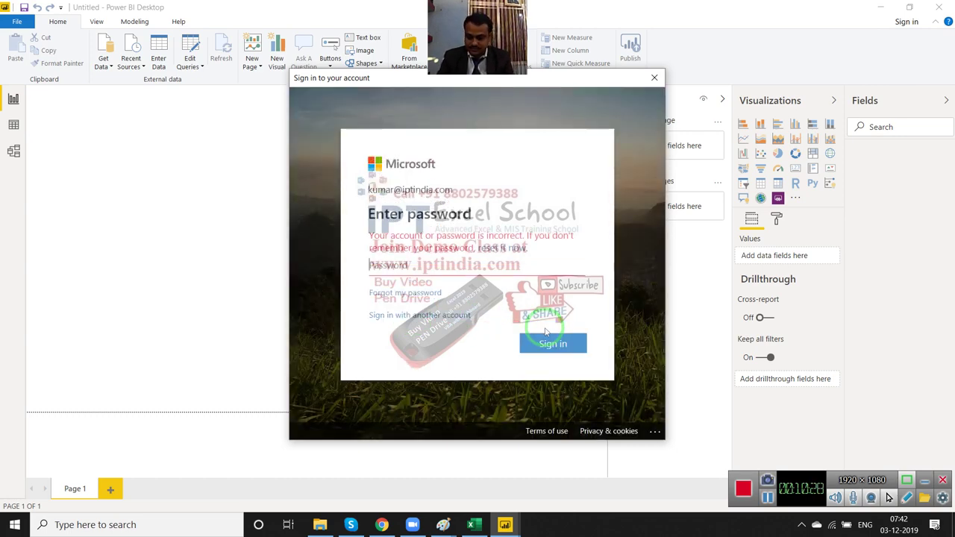
pyautogui.write('•••')
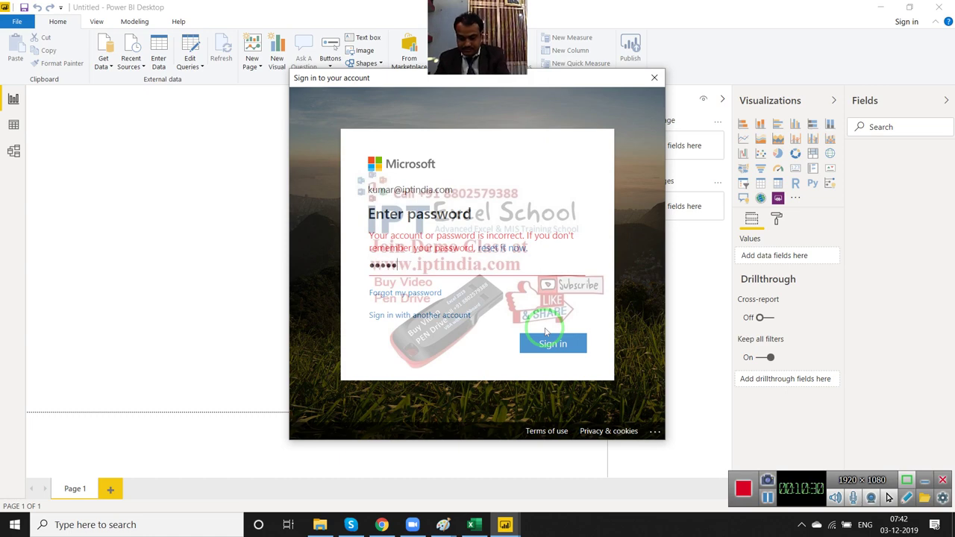
pyautogui.write('•••')
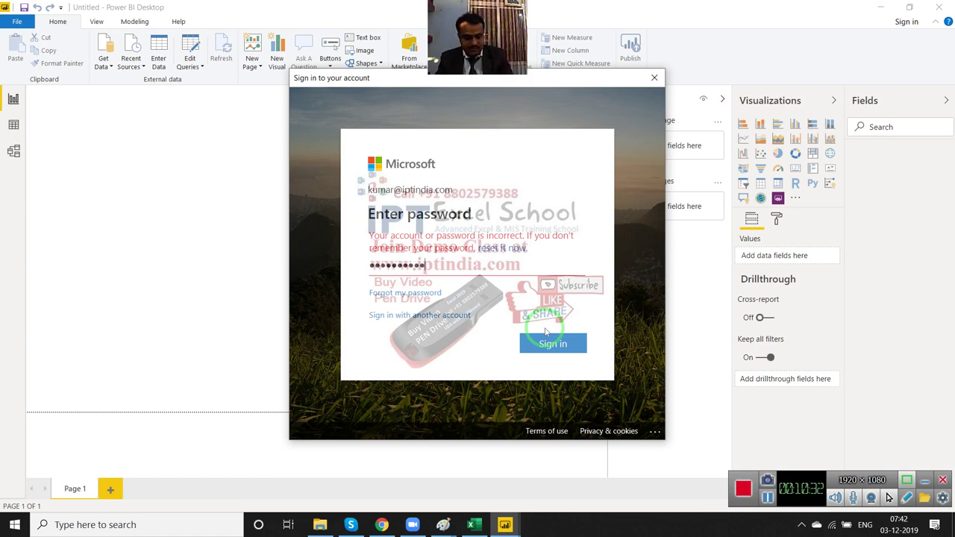
pyautogui.write('•')
pyautogui.click(550, 349)
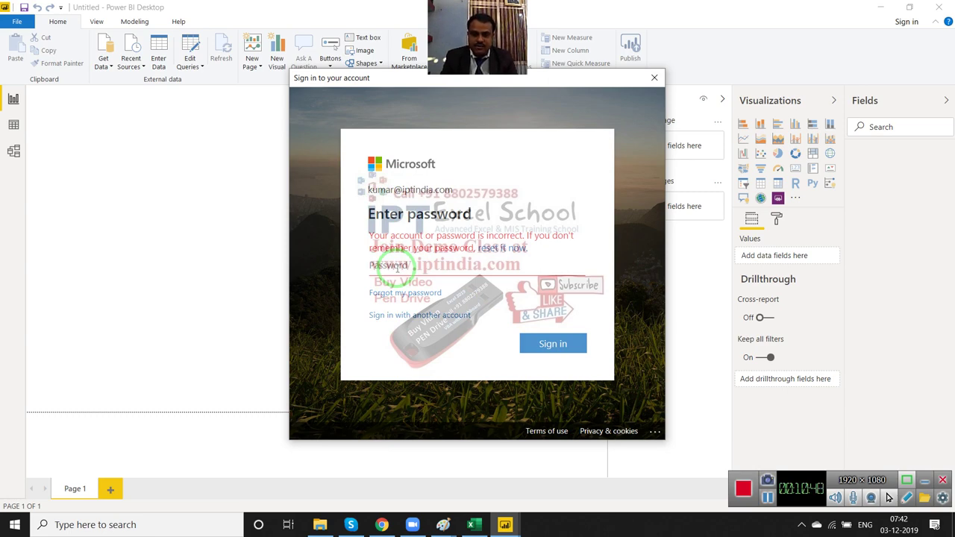
# Clear Power BI Desktop and its failed sign-in prompt to show the Windows desktop, then stop recording.
pyautogui.press('super+d')
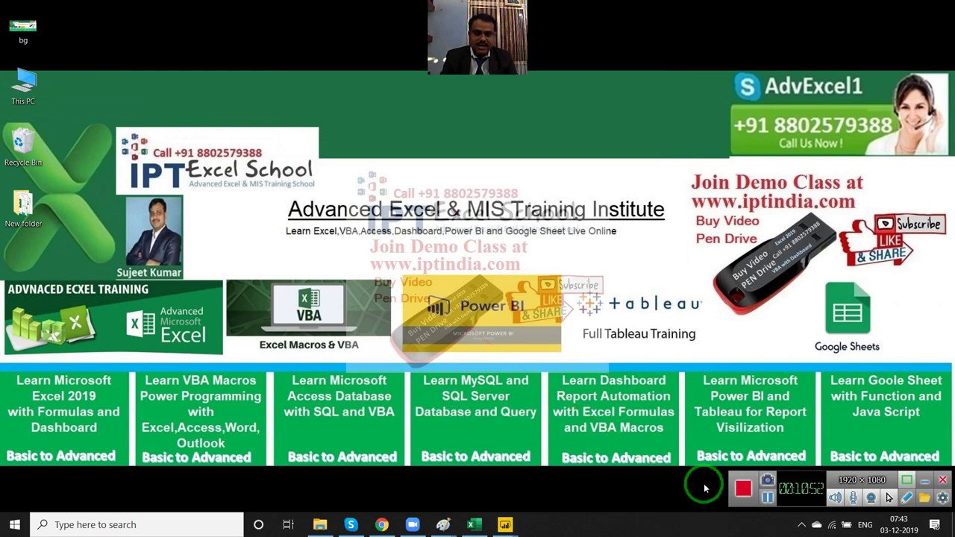
pyautogui.click(745, 494)
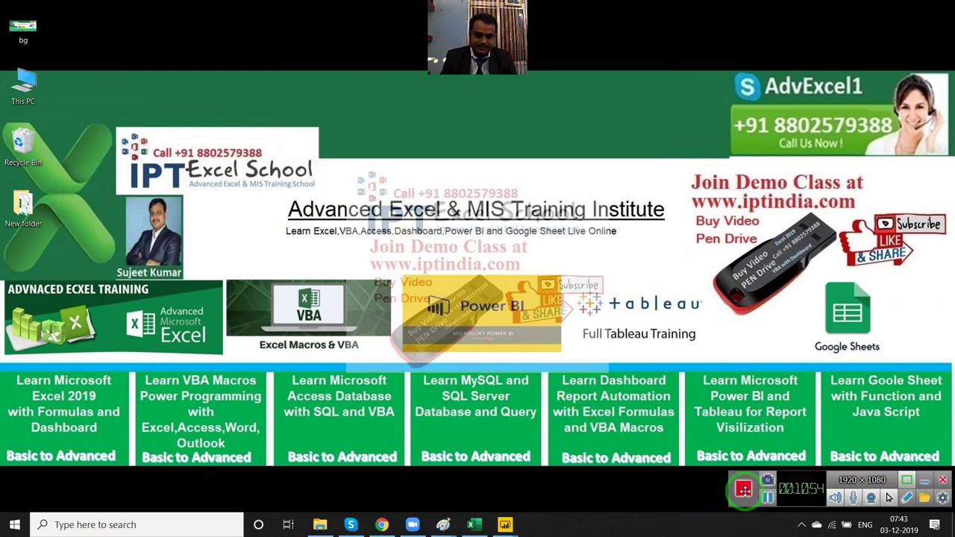